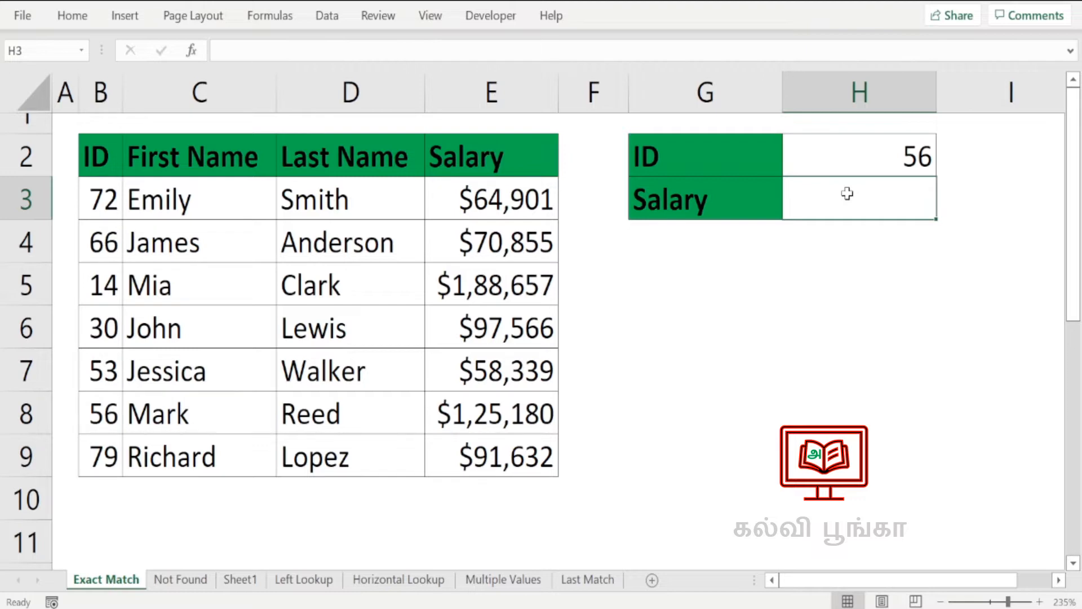
Step: Start an XLOOKUP formula in H3 with the ID in H2 as the lookup value
type("x")
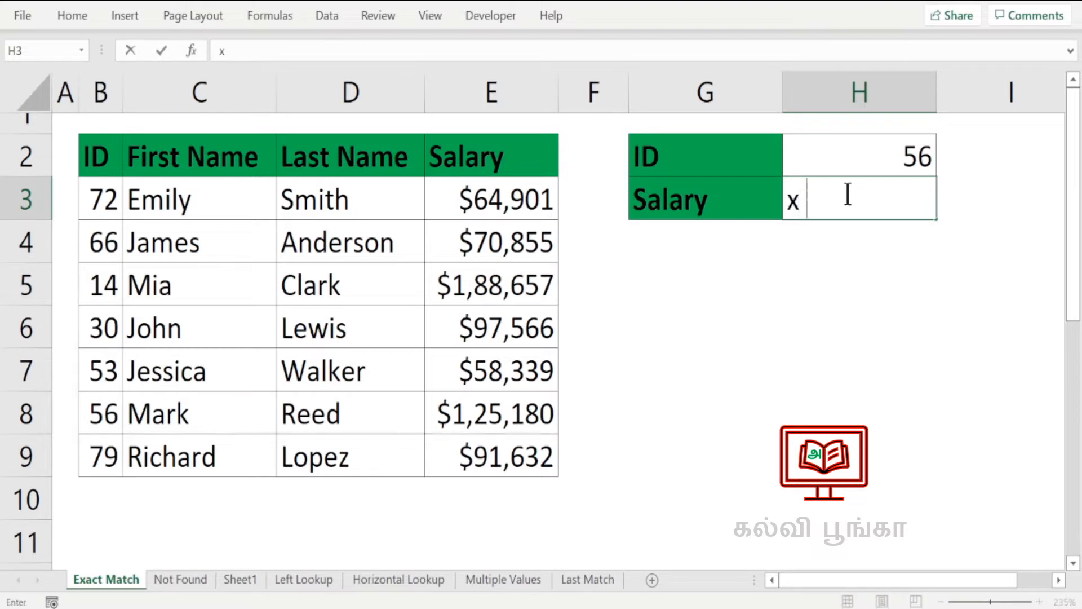
key("BackSpace")
key("BackSpace")
type("=xl")
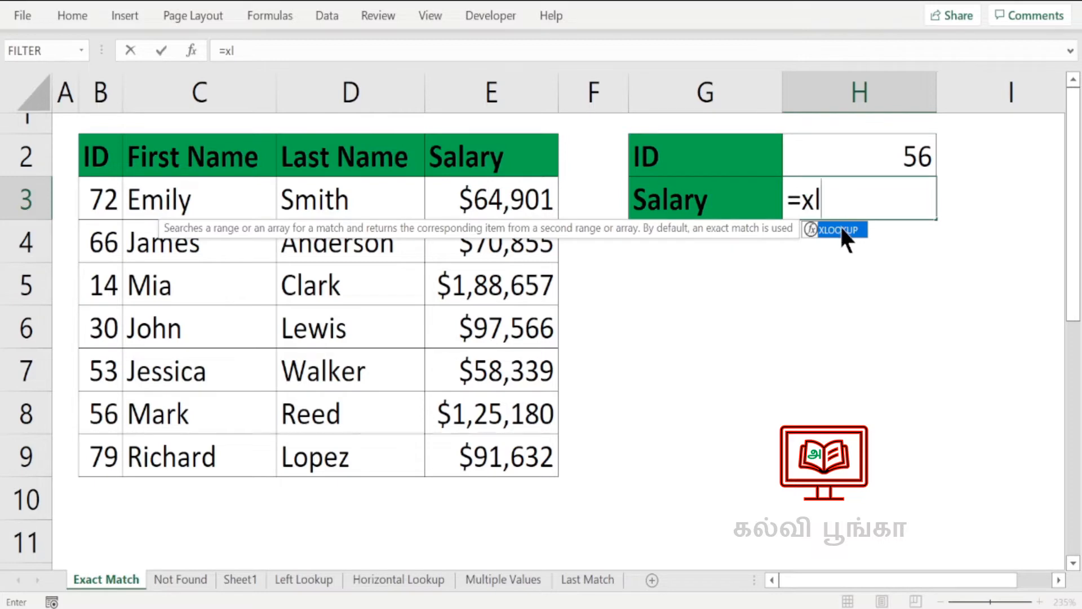
double_click(843, 230)
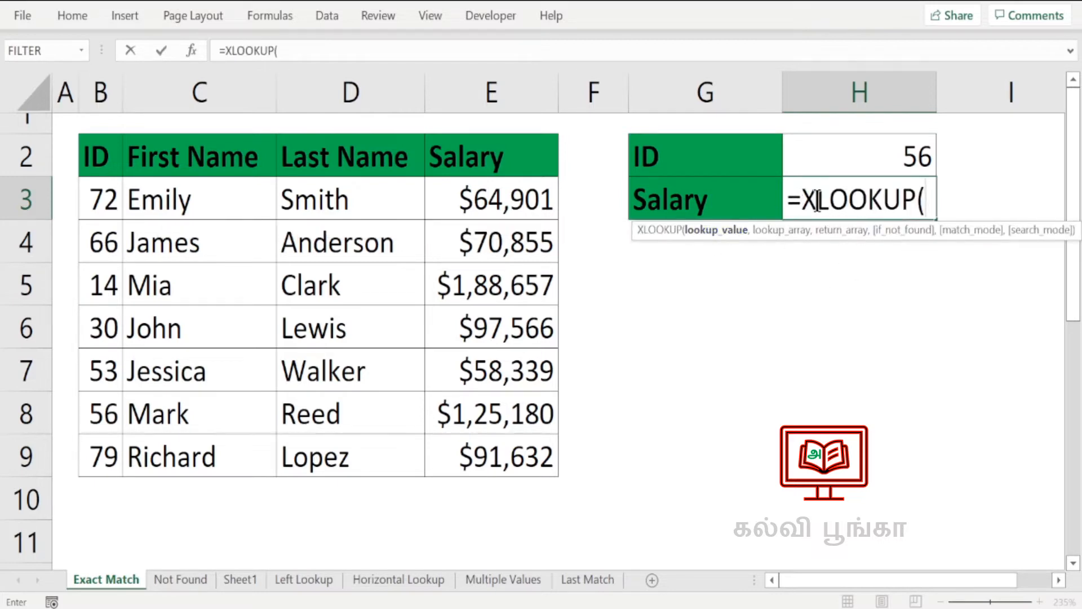
left_click(888, 153)
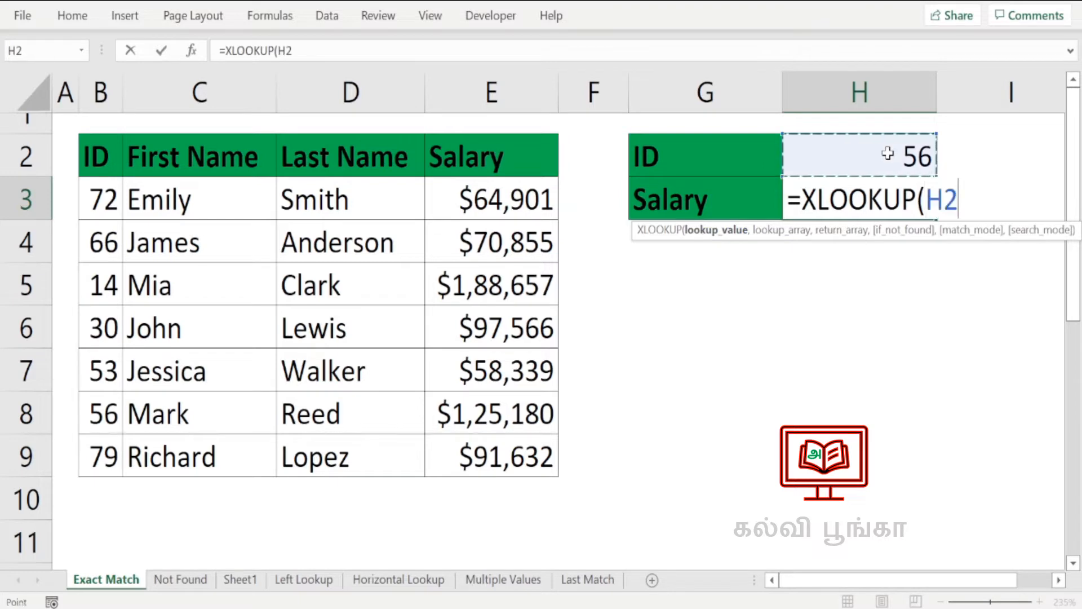
type(",")
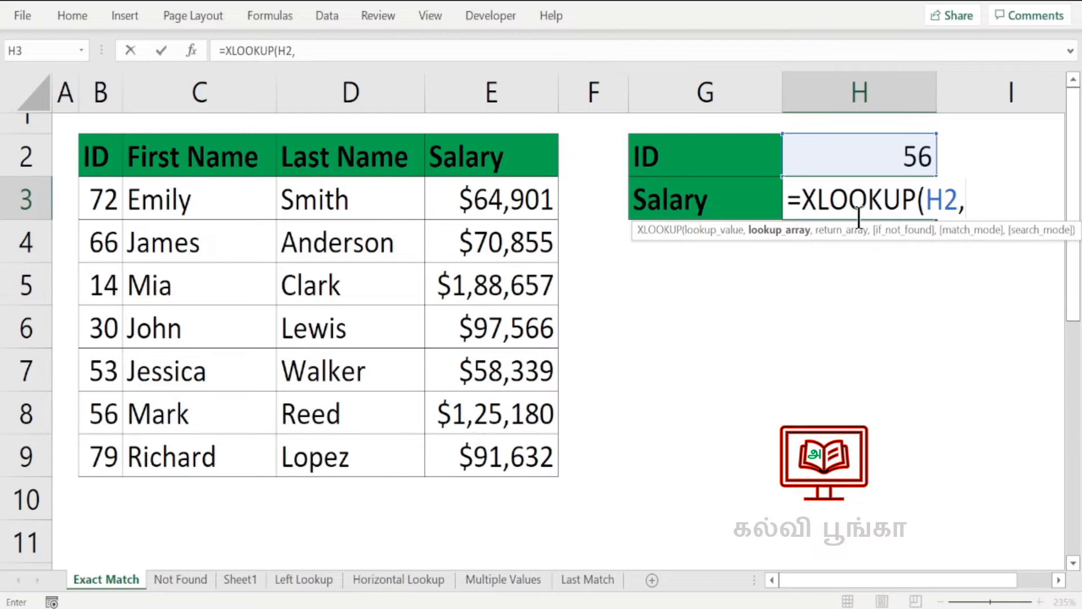
Step: Complete the XLOOKUP with ID range B3:B9 as the lookup array and Salary range E3:E9 as the return array
left_click(103, 198)
left_click_drag(106, 226, 107, 439)
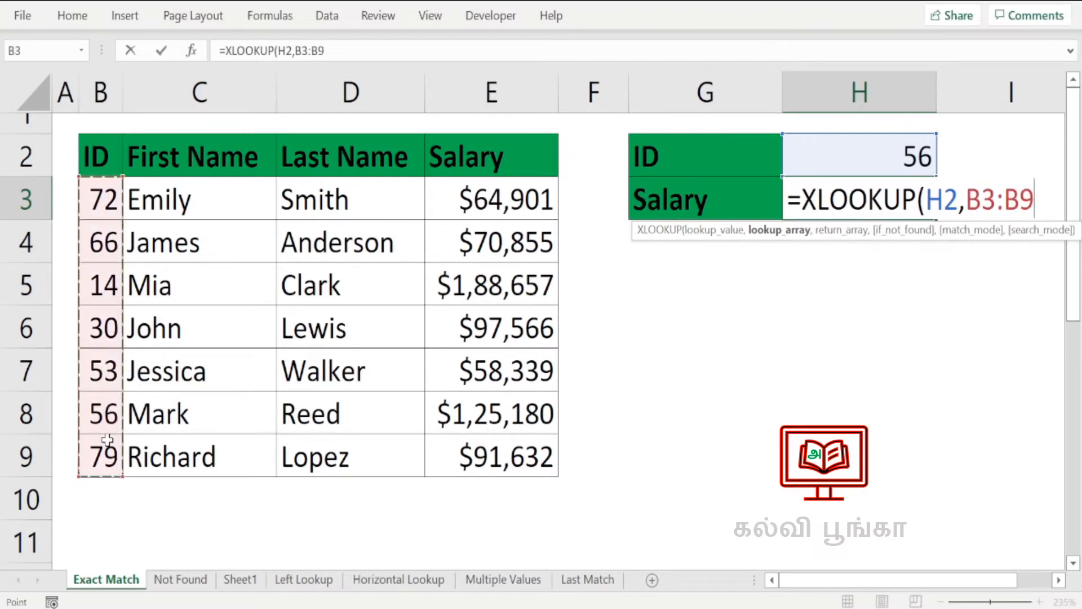
type(",")
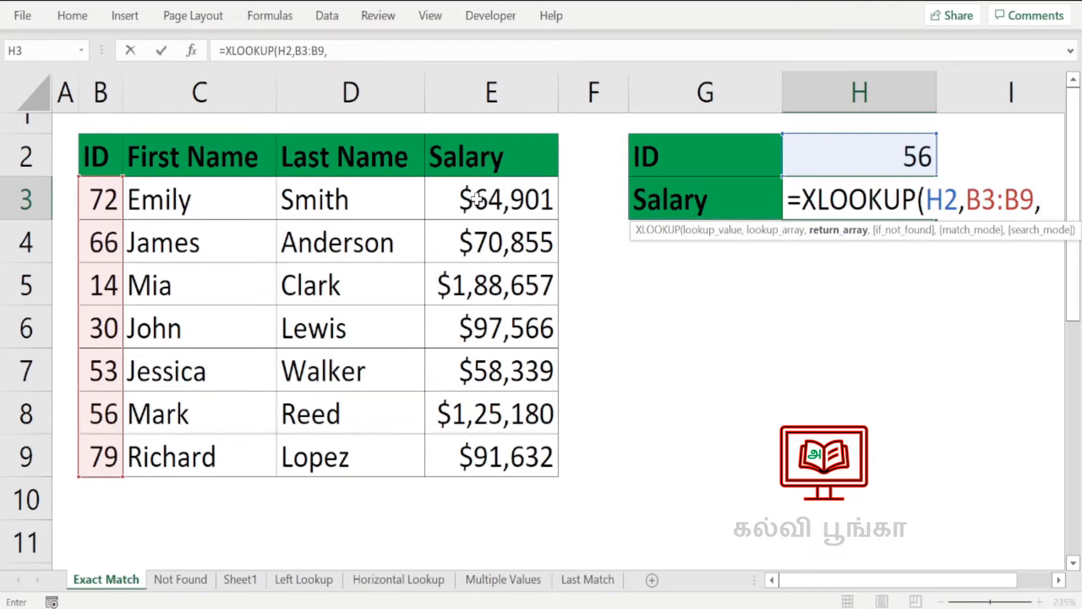
left_click_drag(477, 201, 510, 445)
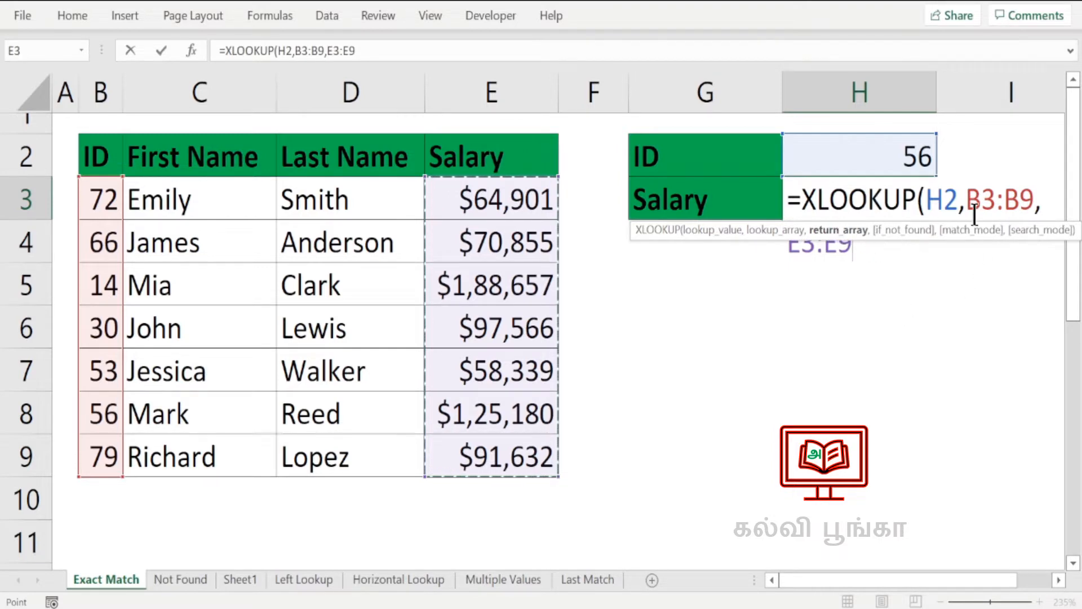
type(")")
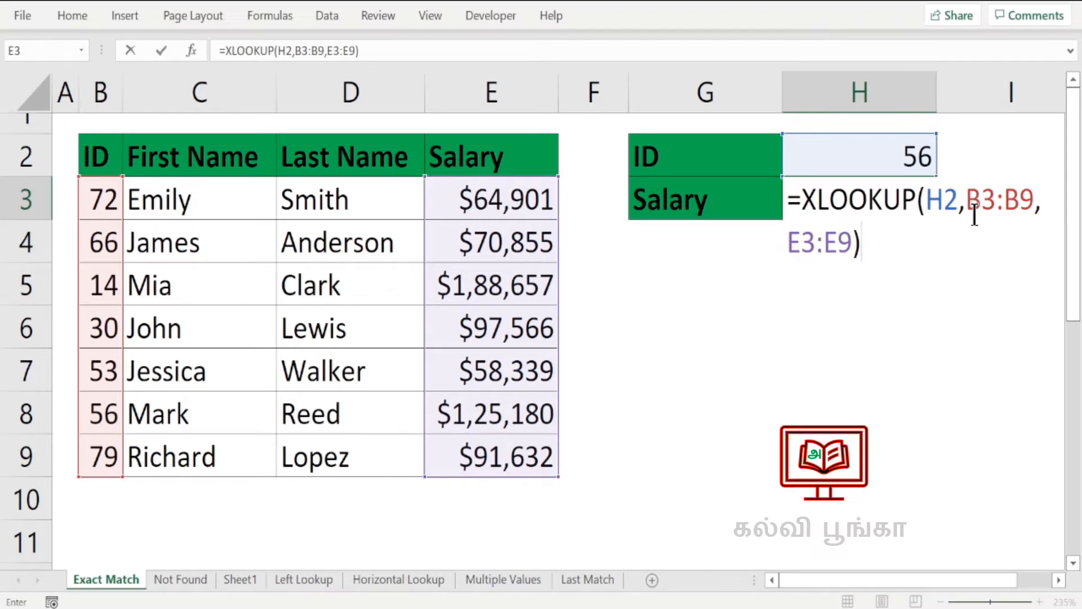
key("Return")
Step: Compare the salary returned in H3 with the matching ID's row in the employee table
left_click(904, 203)
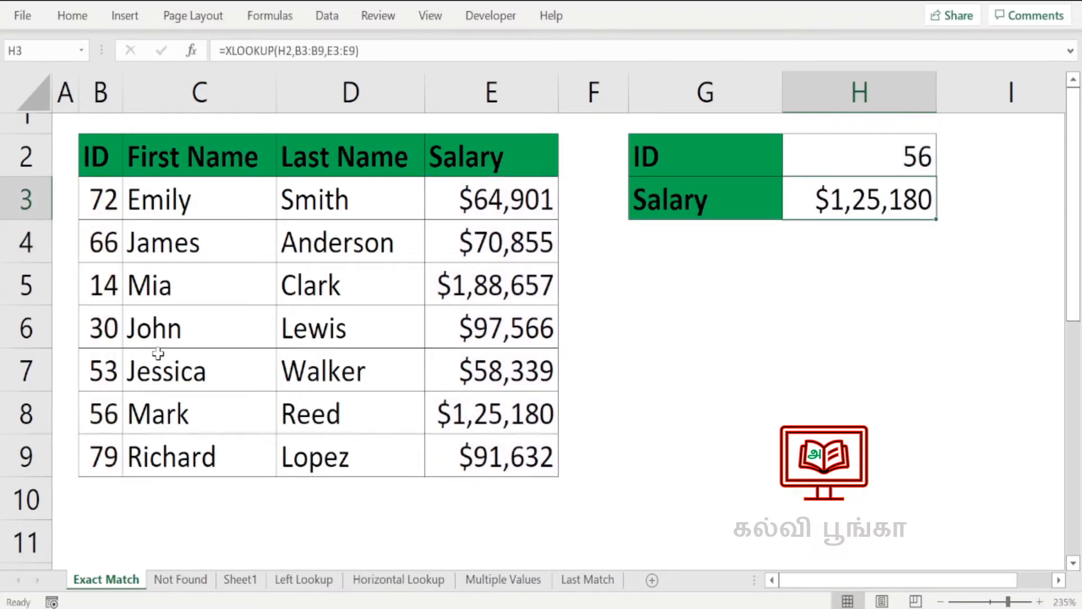
left_click_drag(104, 375, 520, 381)
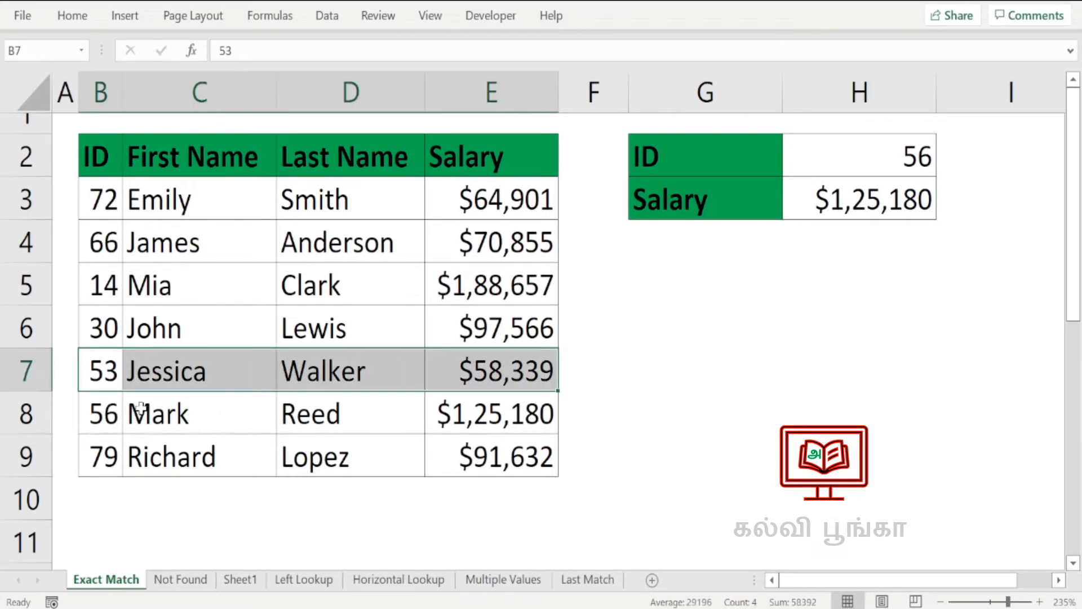
left_click_drag(149, 410, 505, 419)
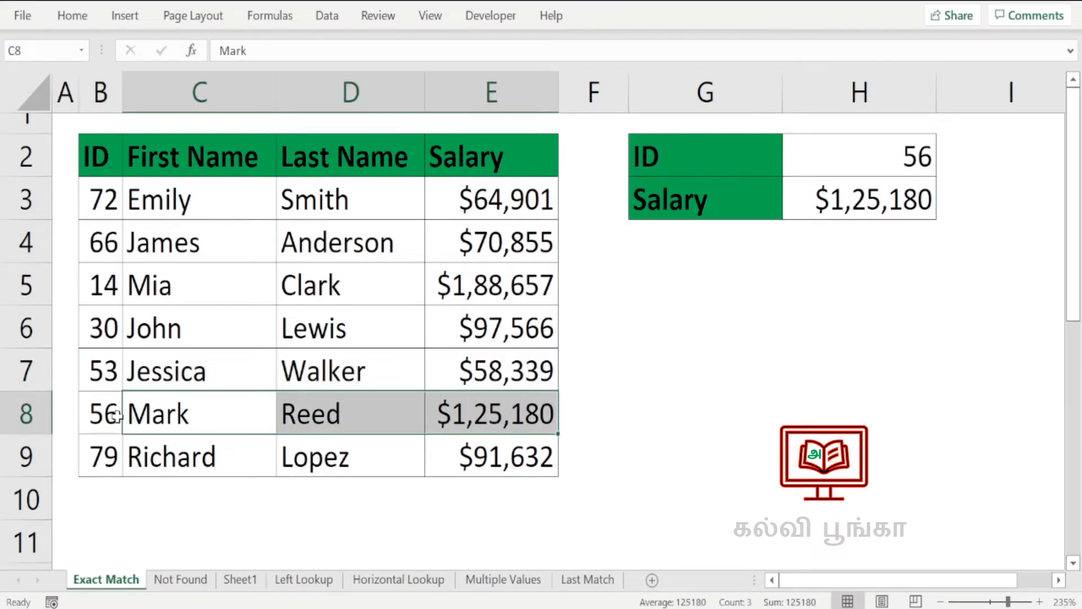
left_click(496, 411)
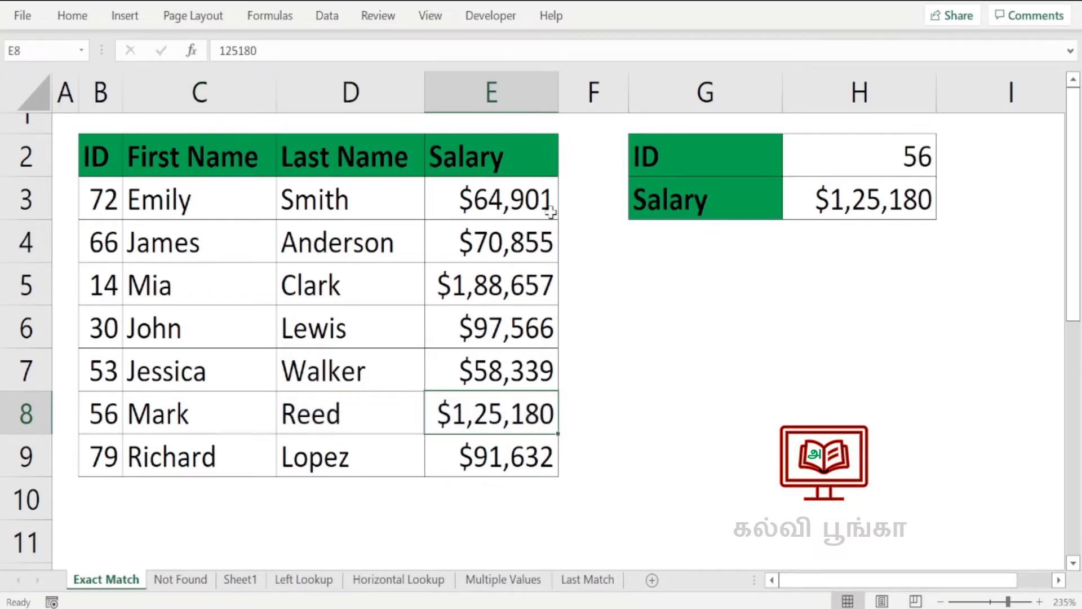
left_click(813, 206)
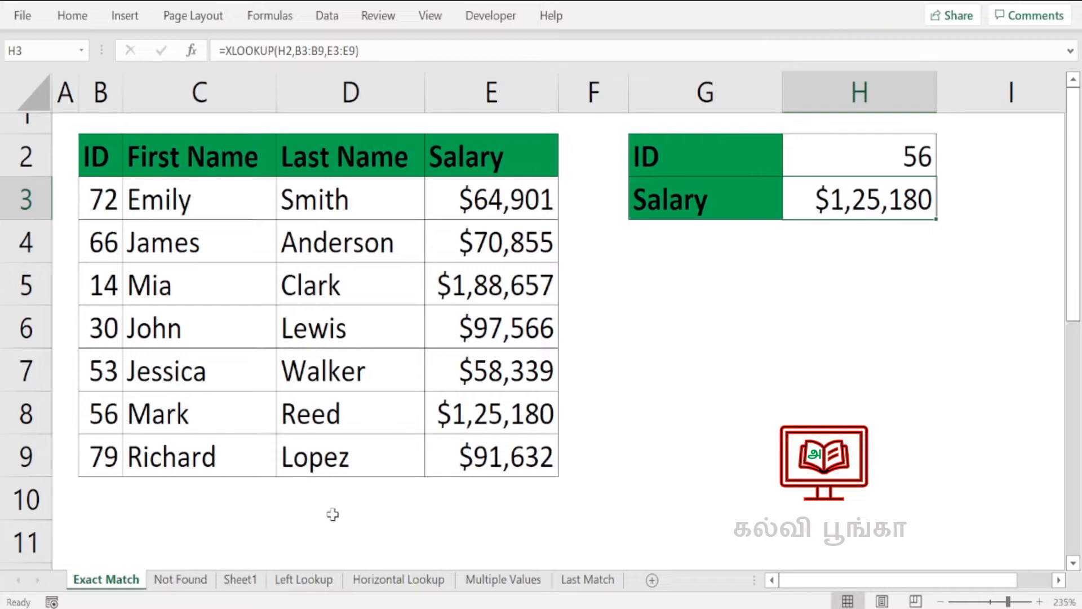
Step: Clear the existing Salary result in H3 on the Not Found sheet
left_click(179, 579)
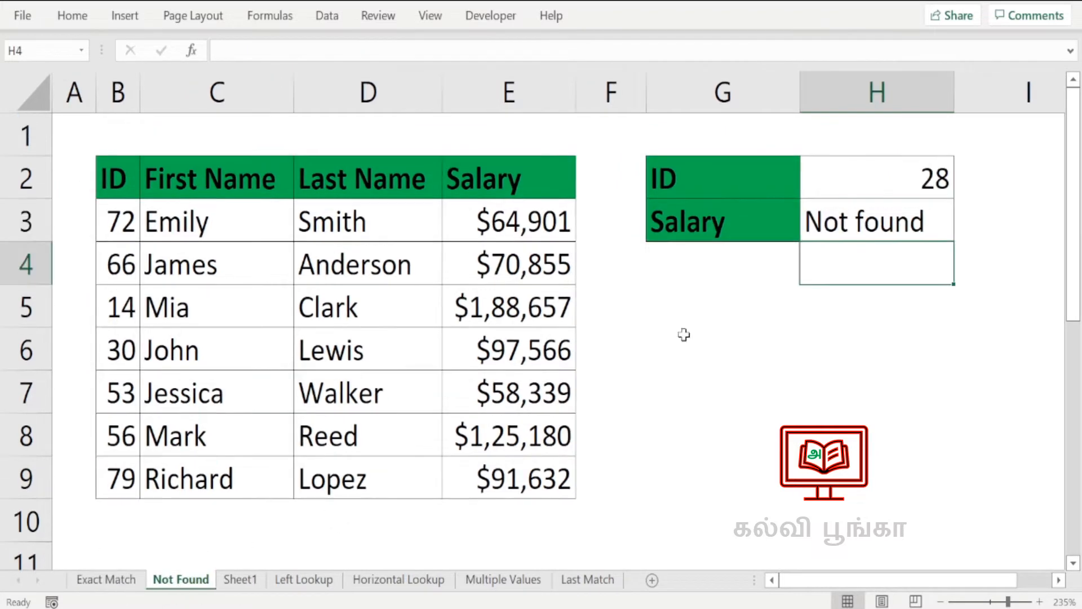
left_click(840, 229)
key("Delete")
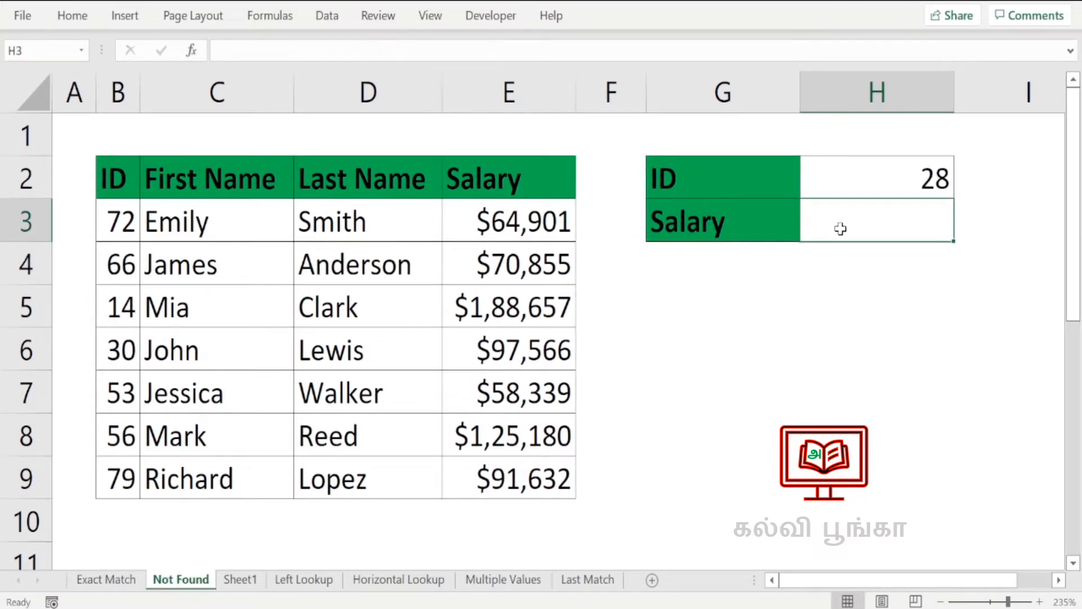
Step: Begin an XLOOKUP in H3 with lookup value H2, lookup array B3:B9 and return array E3:E9
type("=xl")
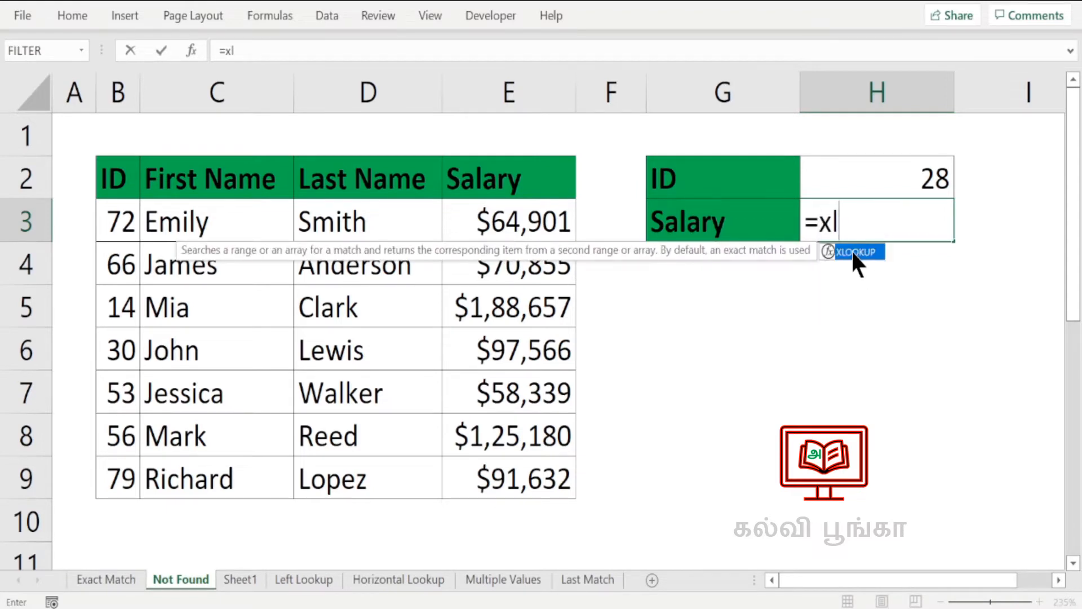
double_click(853, 254)
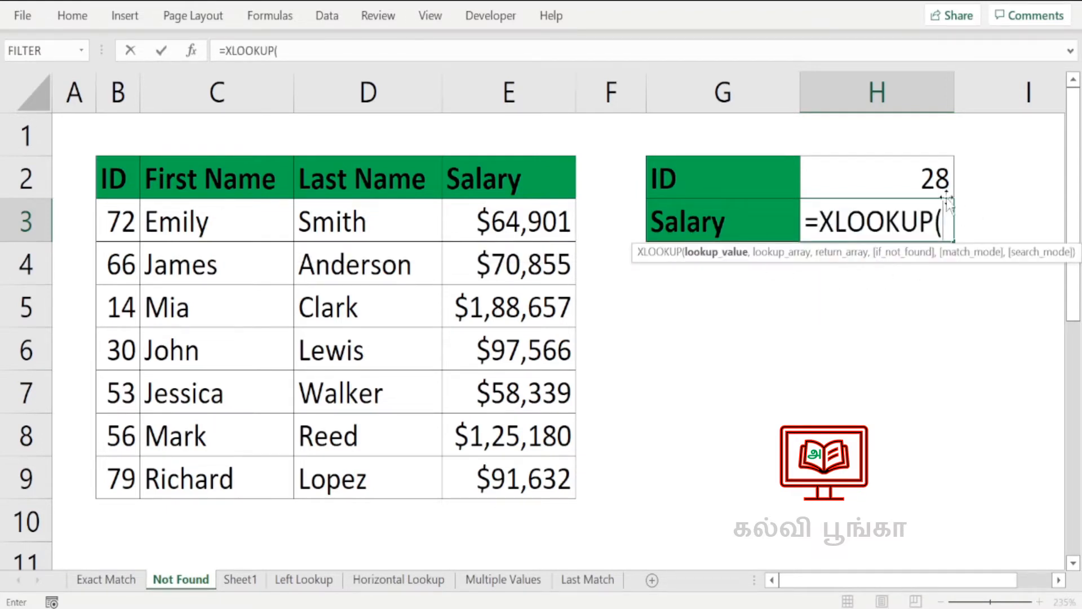
left_click(908, 178)
type(",")
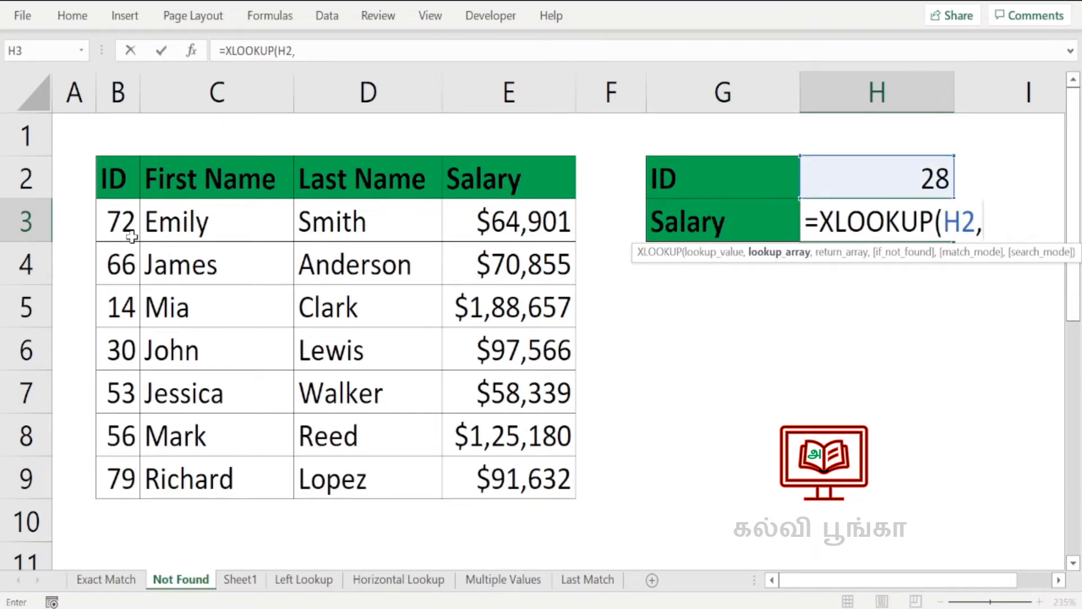
left_click_drag(113, 223, 113, 482)
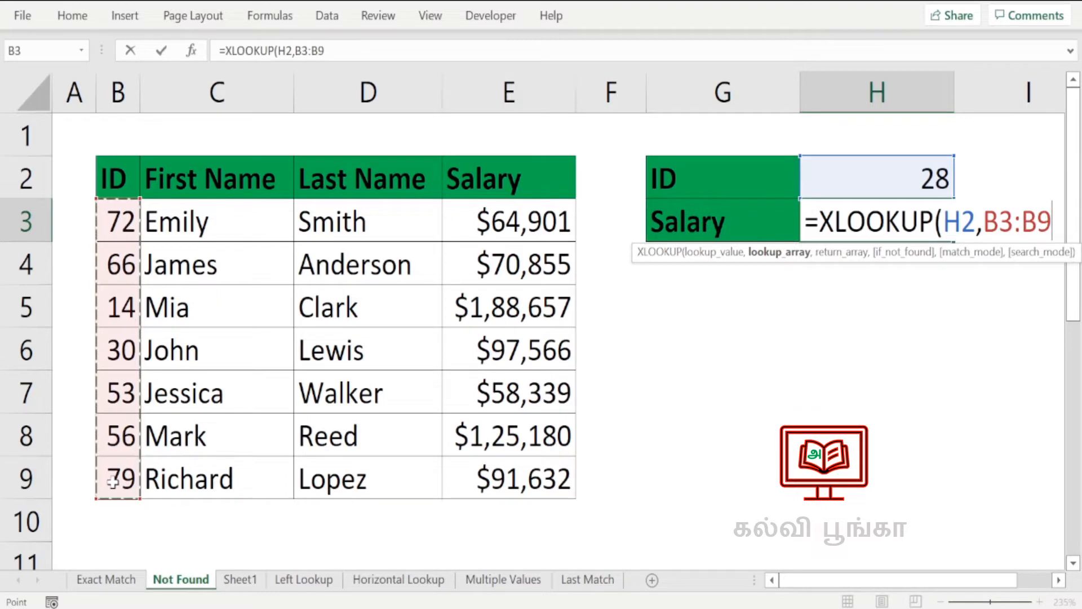
type(",")
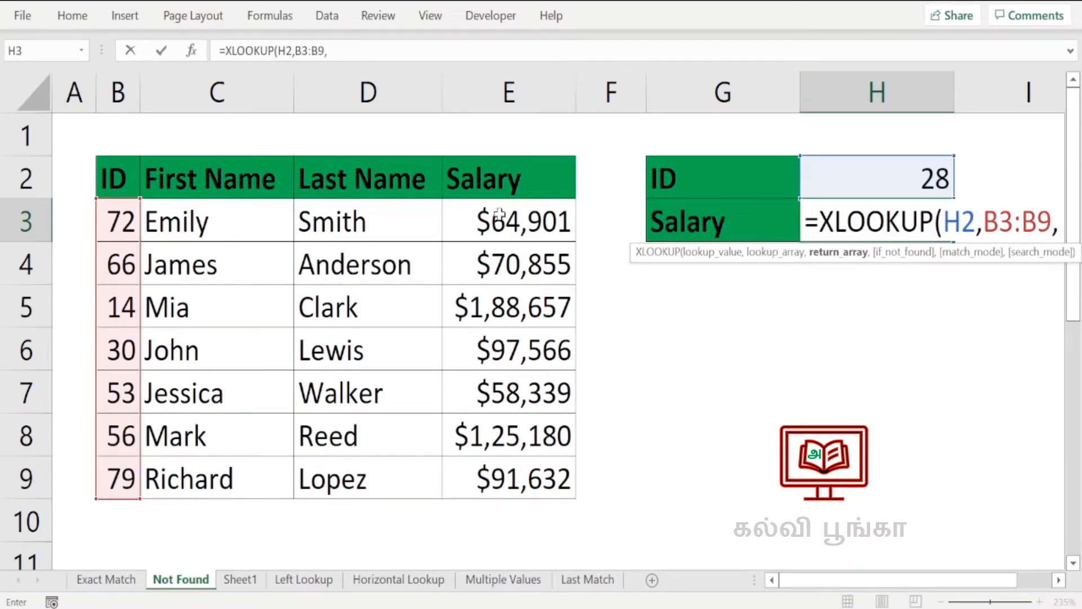
left_click_drag(501, 227, 501, 468)
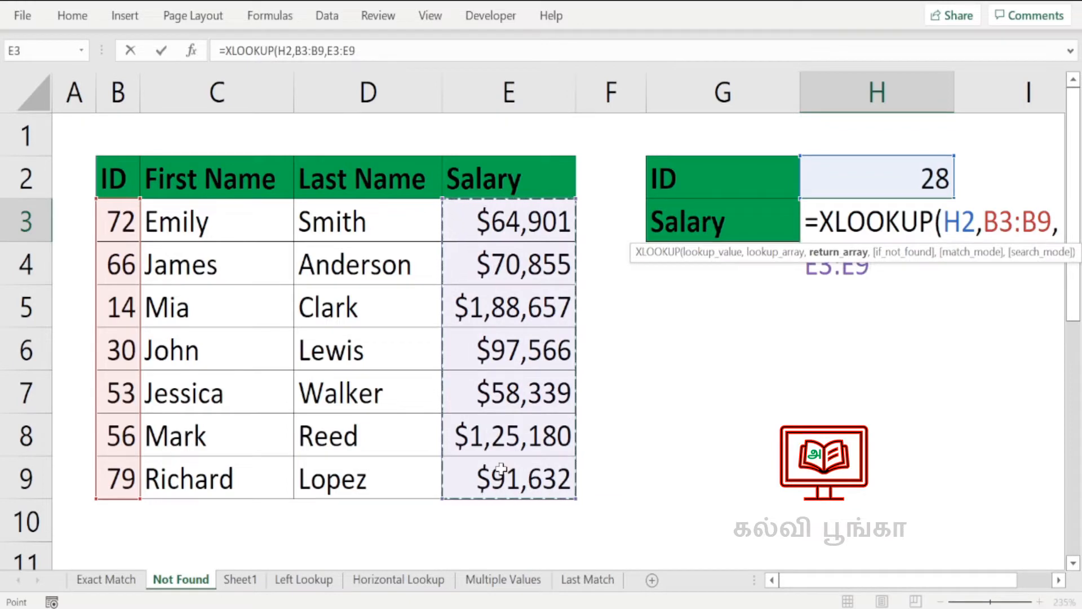
type(",")
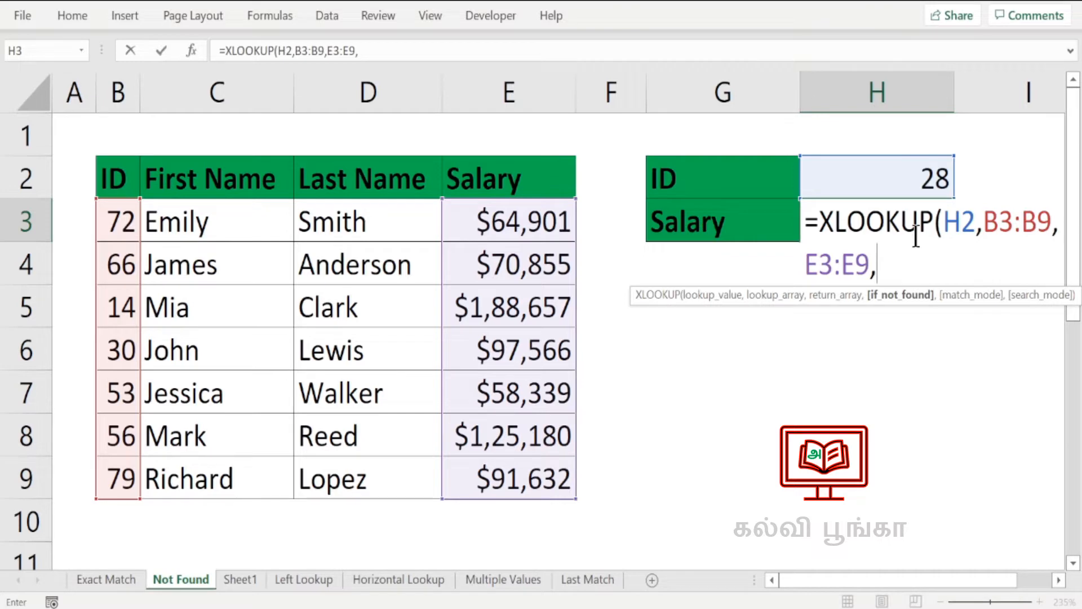
Step: Add "not available" as the XLOOKUP's if_not_found text and enter the formula
type("\"\"")
left_click(889, 260)
type("not ")
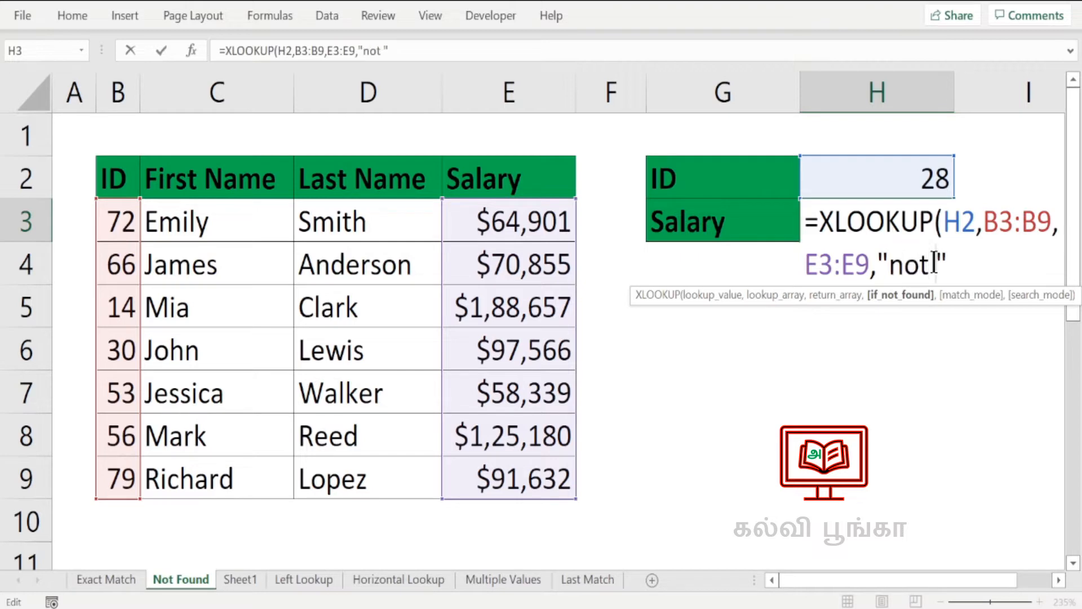
type("ava")
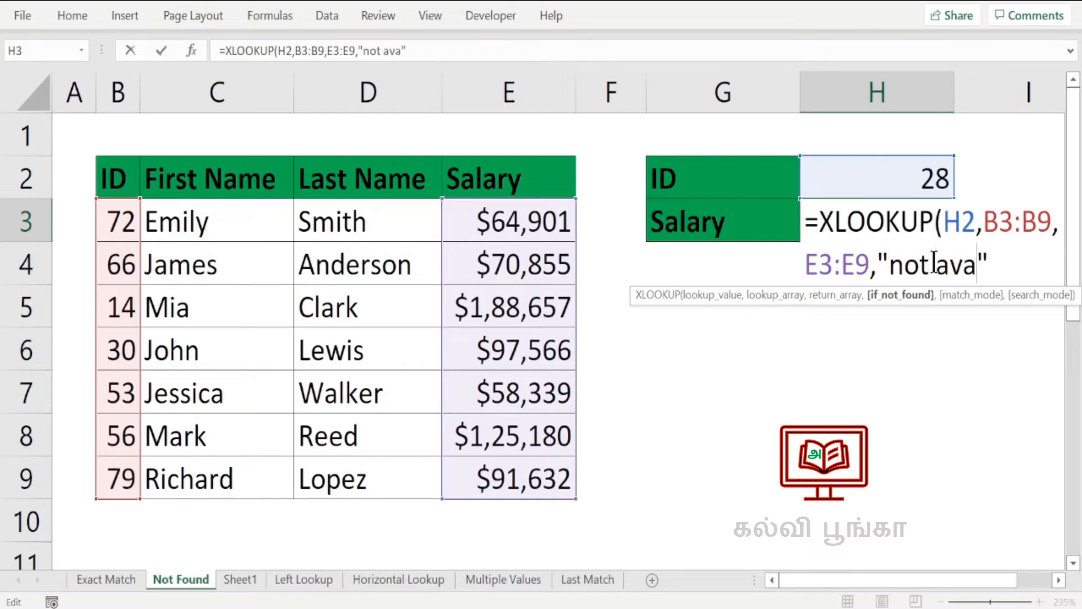
type("ilable")
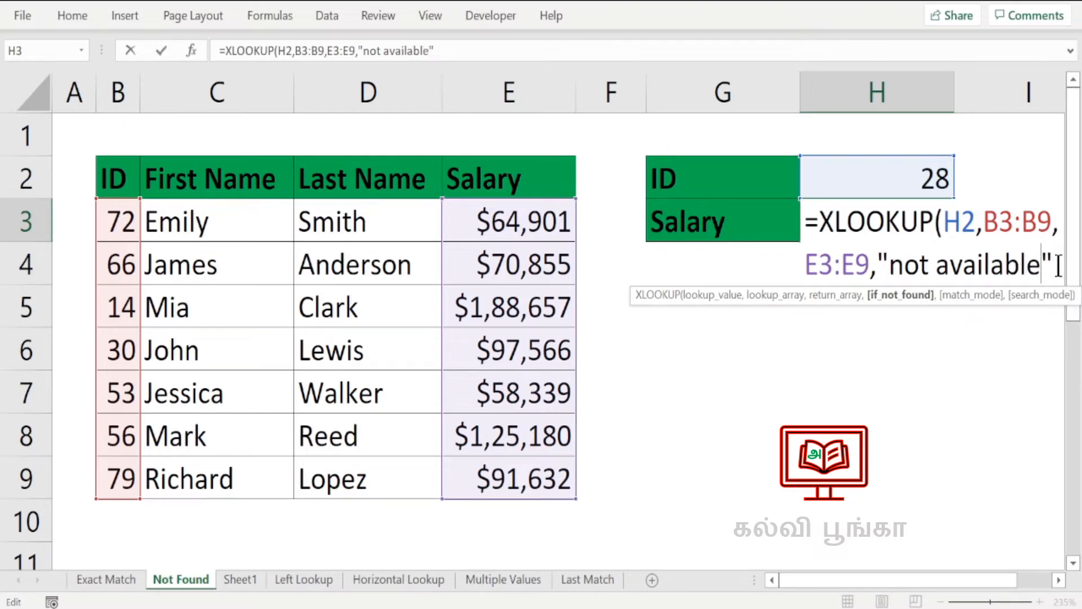
type(")")
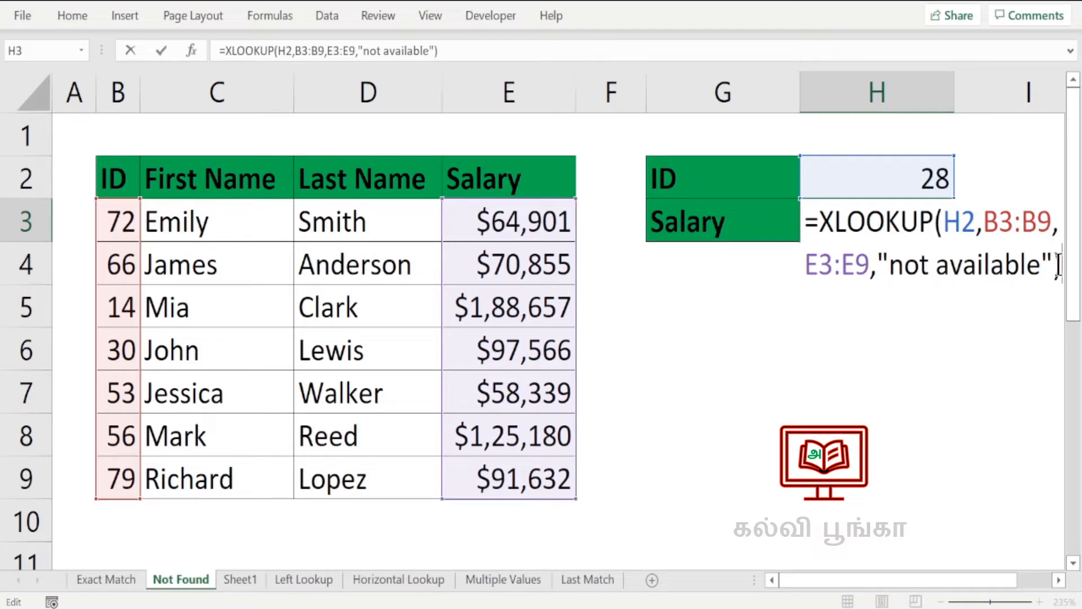
key("Return")
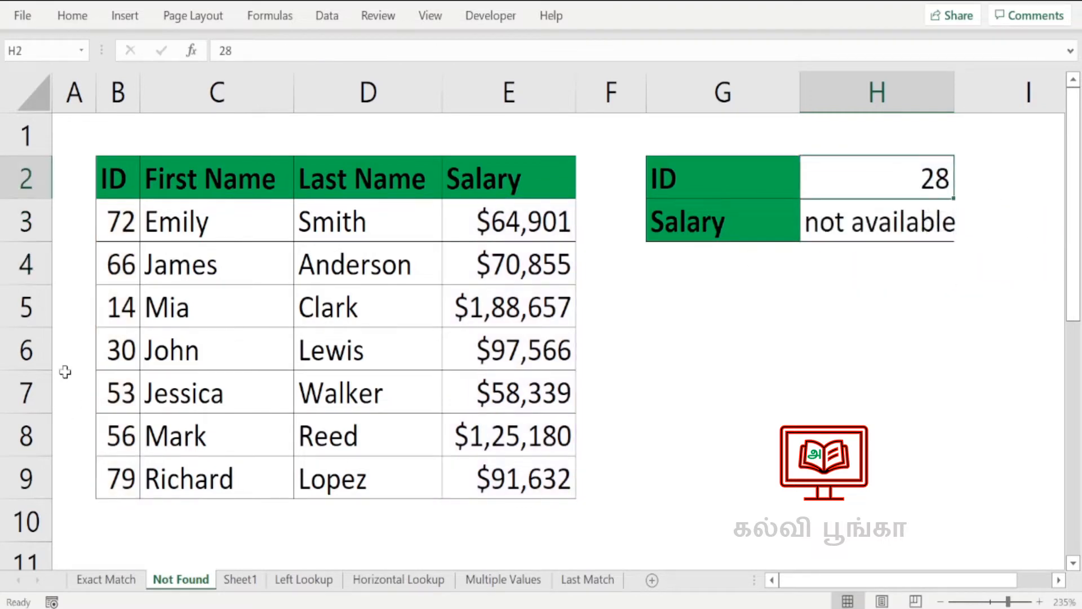
Step: Check the IDs in B3:B9 and set the lookup ID in H2 to 76
left_click_drag(121, 226, 126, 473)
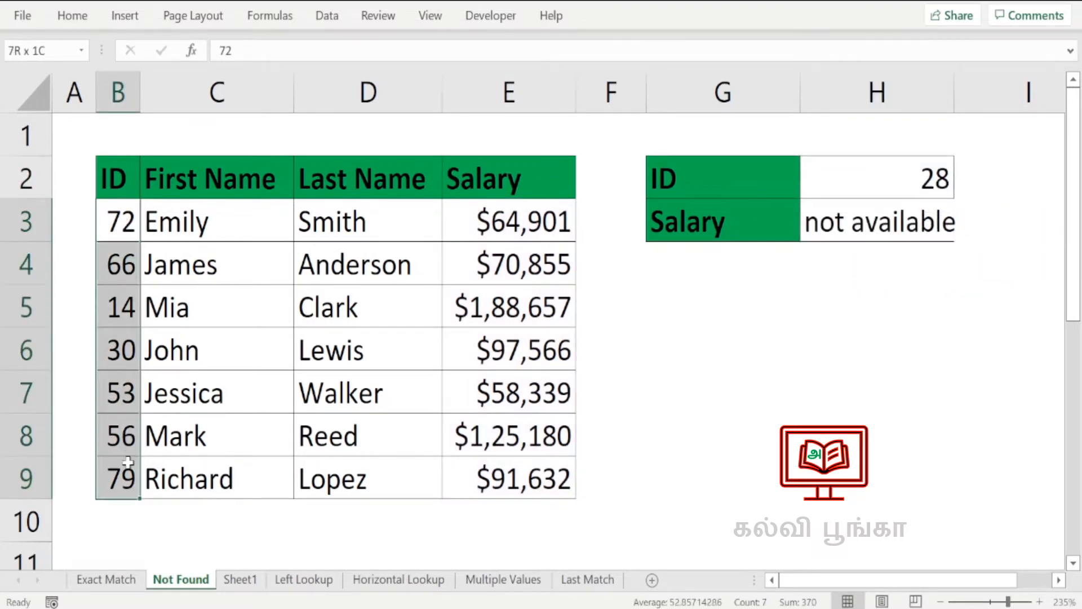
left_click(897, 176)
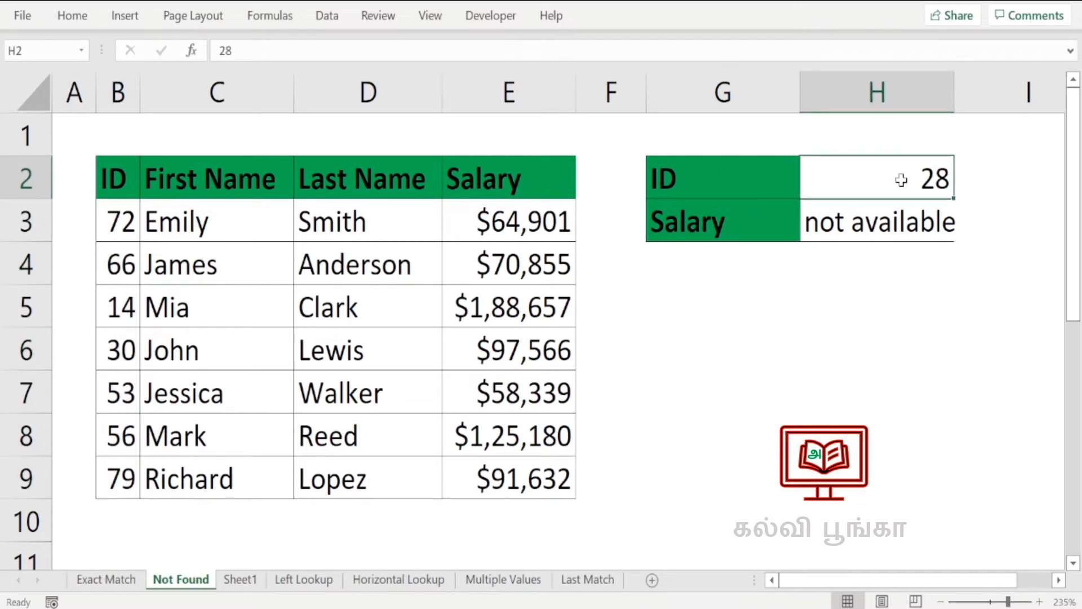
type("76")
key("Return")
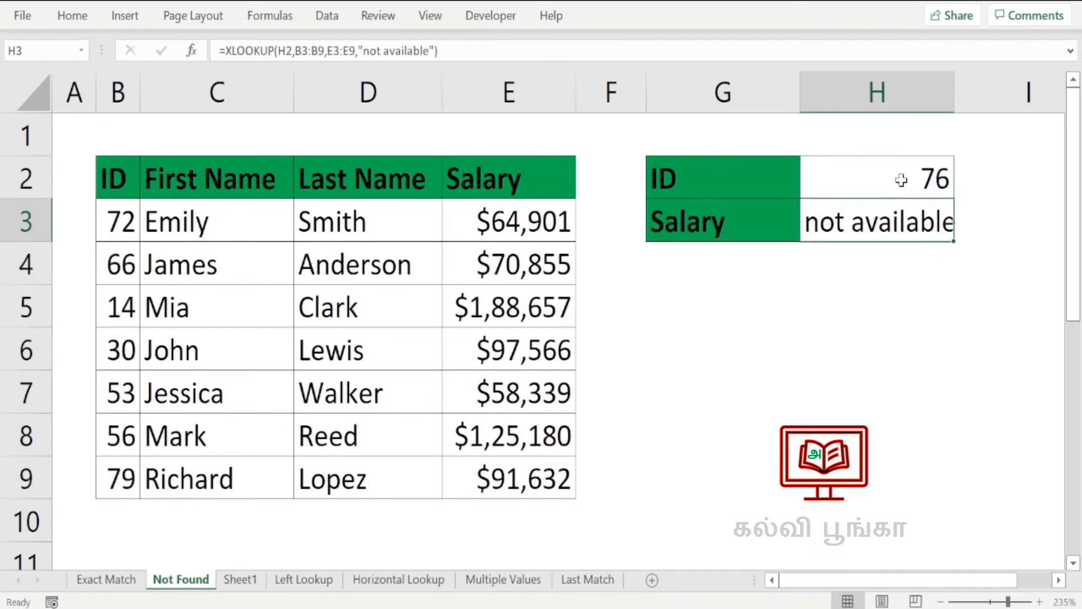
Step: Change the lookup ID in H2 to 30
left_click(901, 179)
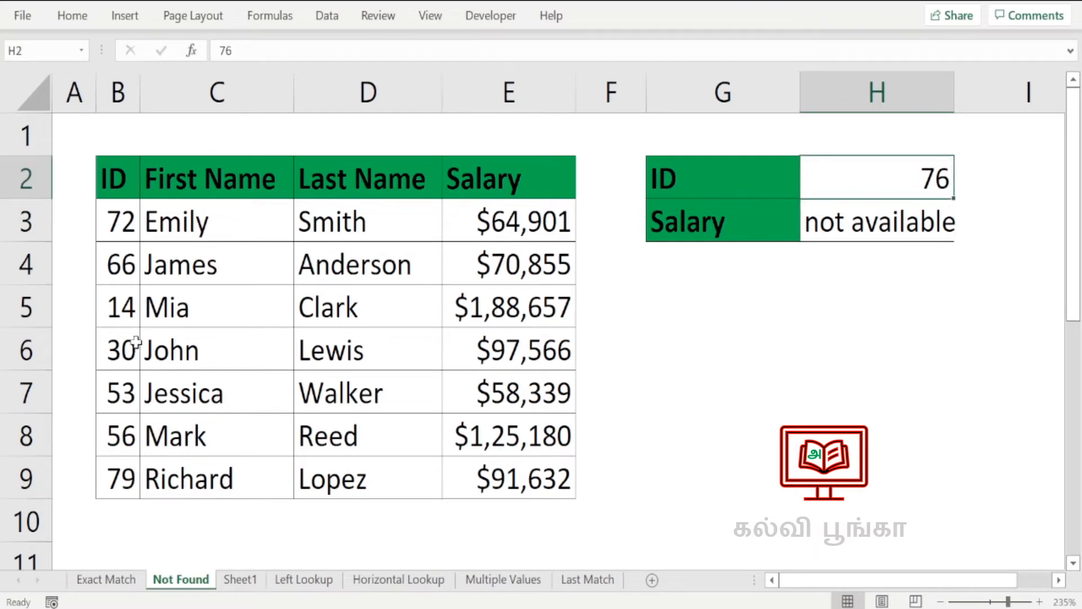
type("30")
key("Return")
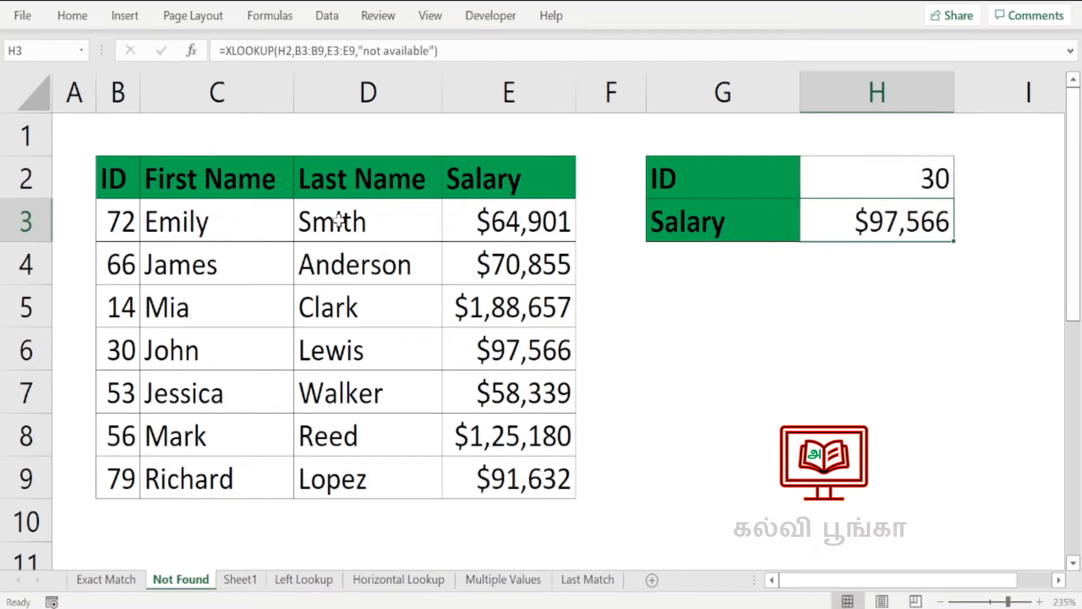
Step: Set the lookup ID in H2 to 78 to test an ID missing from the table
left_click(908, 165)
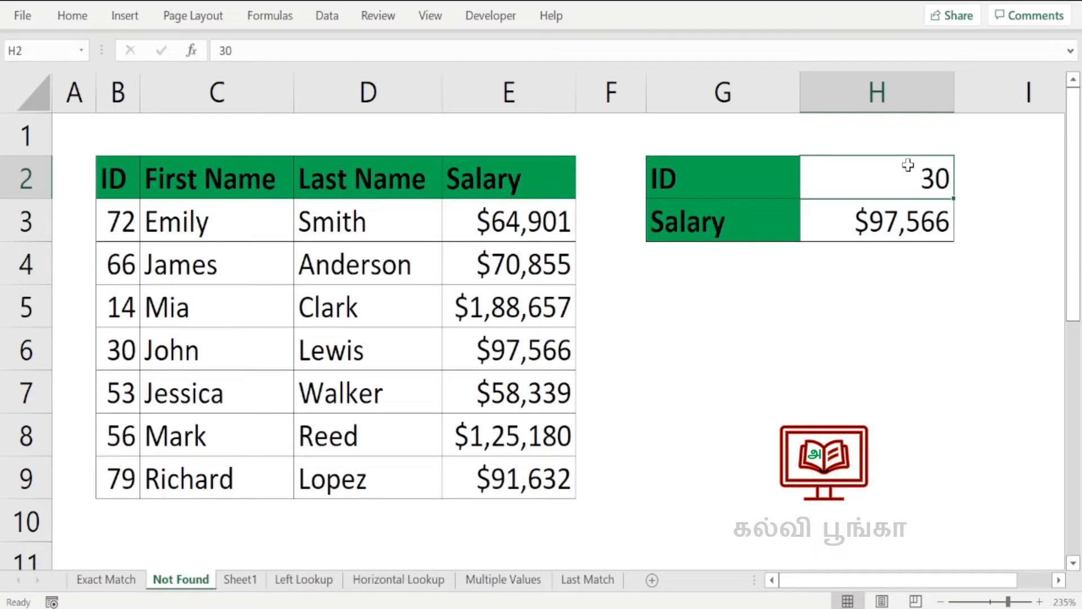
type("78")
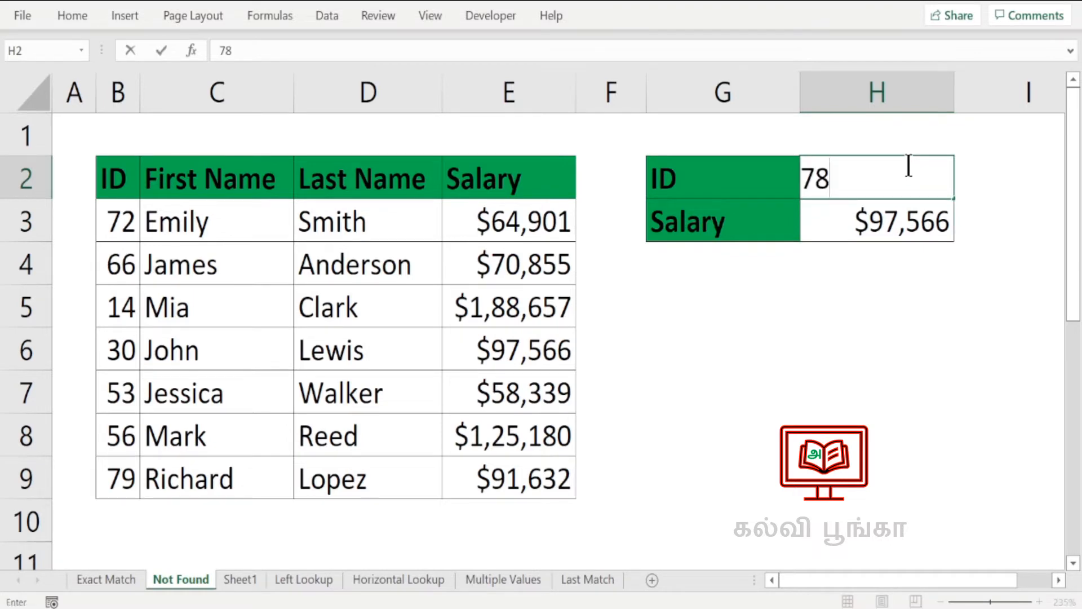
key("Return")
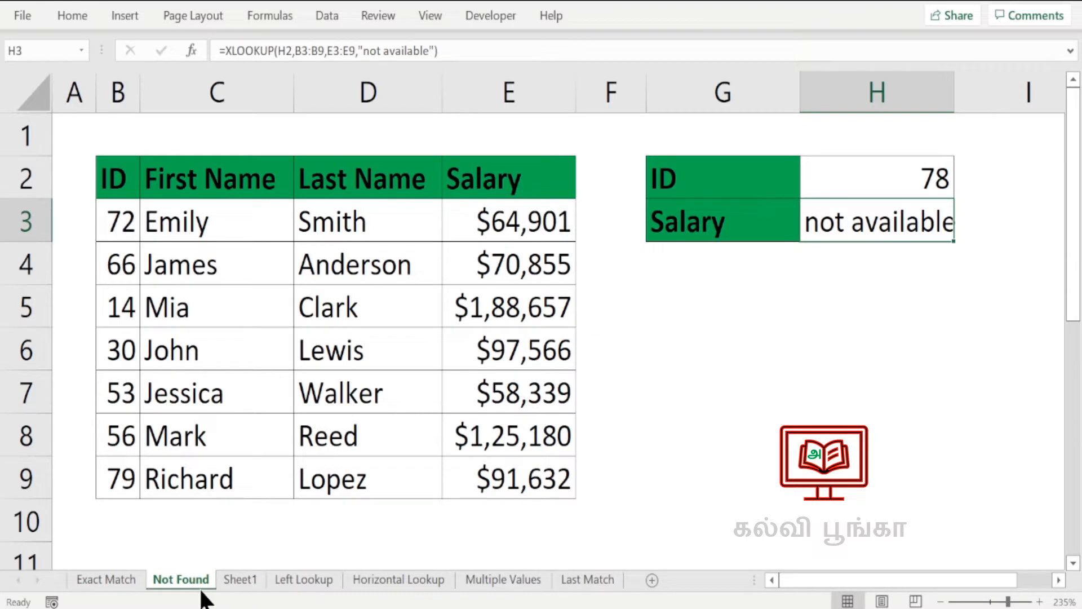
Step: On Sheet1, clear the grade formula in F4 and begin a new XLOOKUP there with F3 as the lookup value
left_click(240, 580)
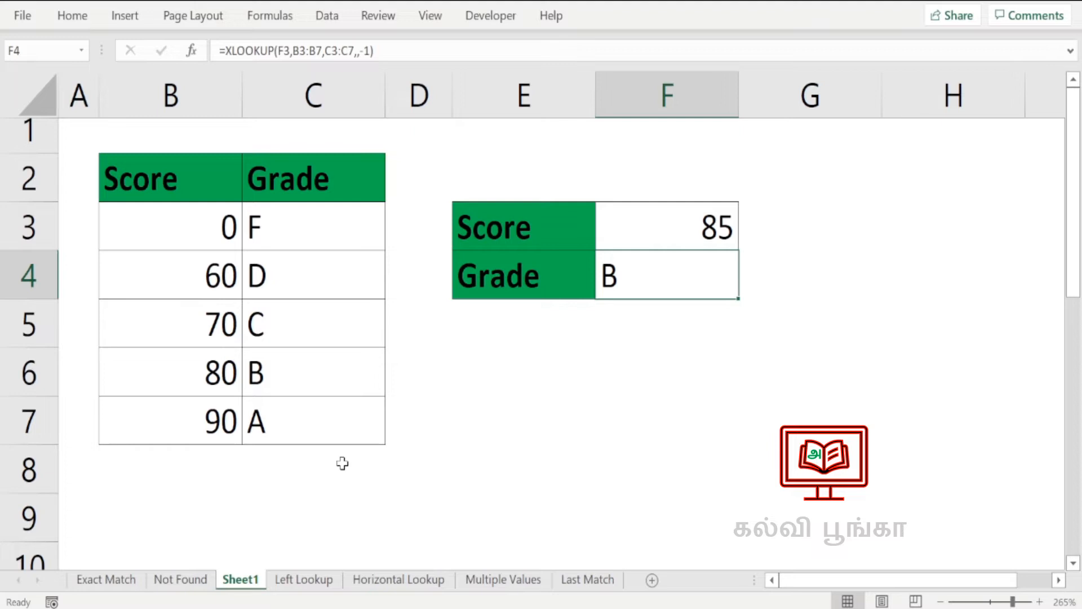
key("Delete")
double_click(638, 271)
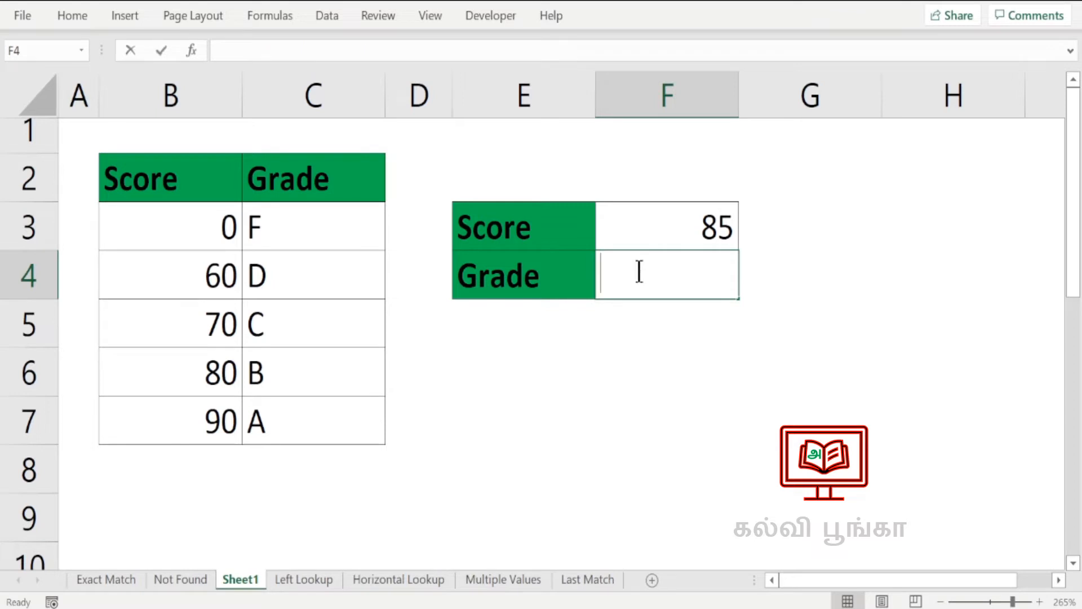
type("=")
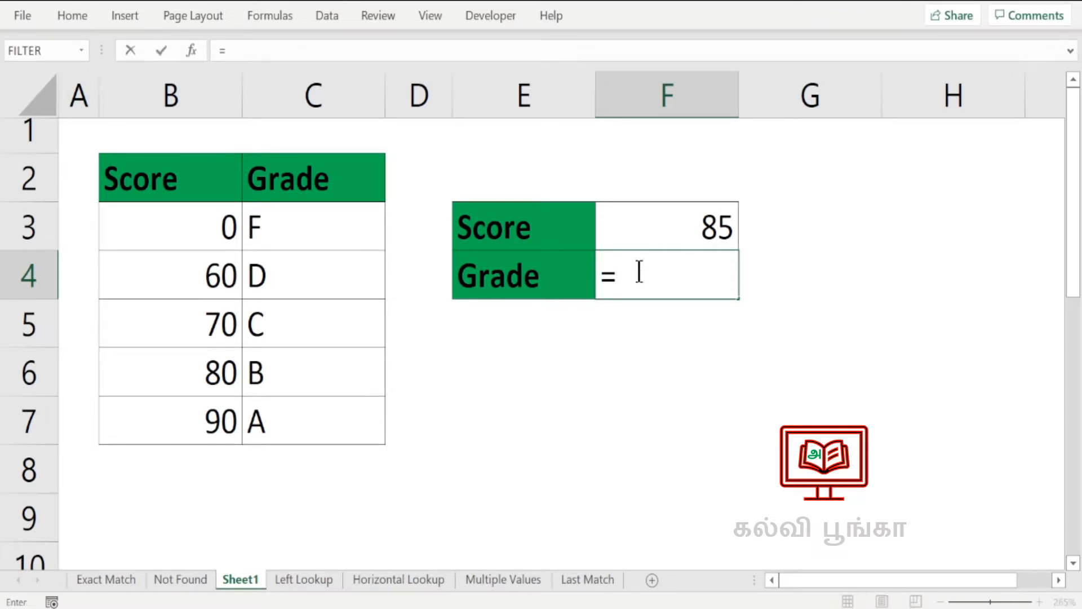
type("xl")
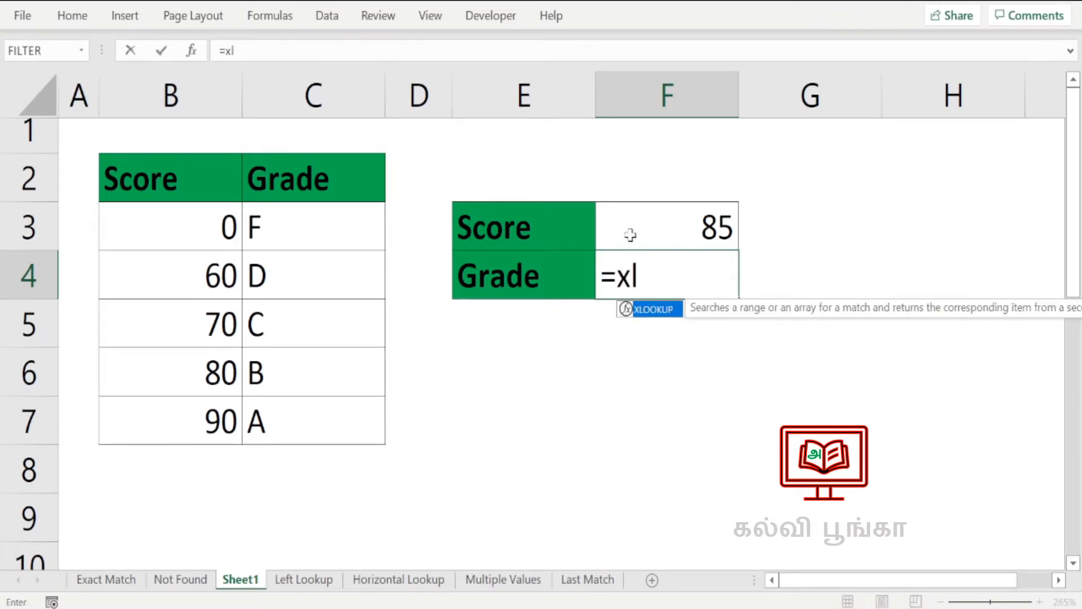
double_click(648, 307)
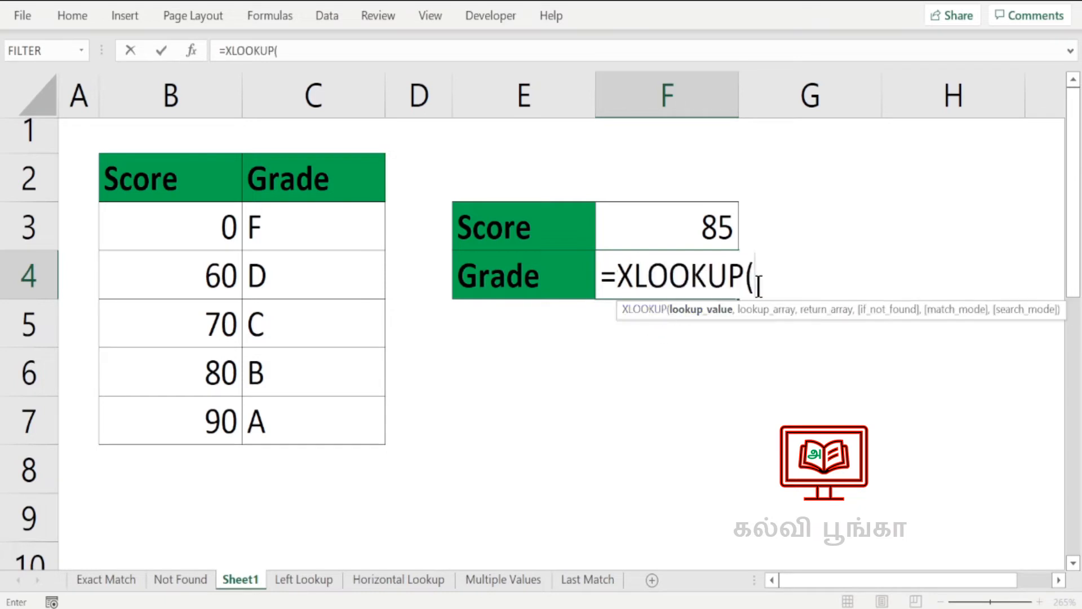
left_click(685, 226)
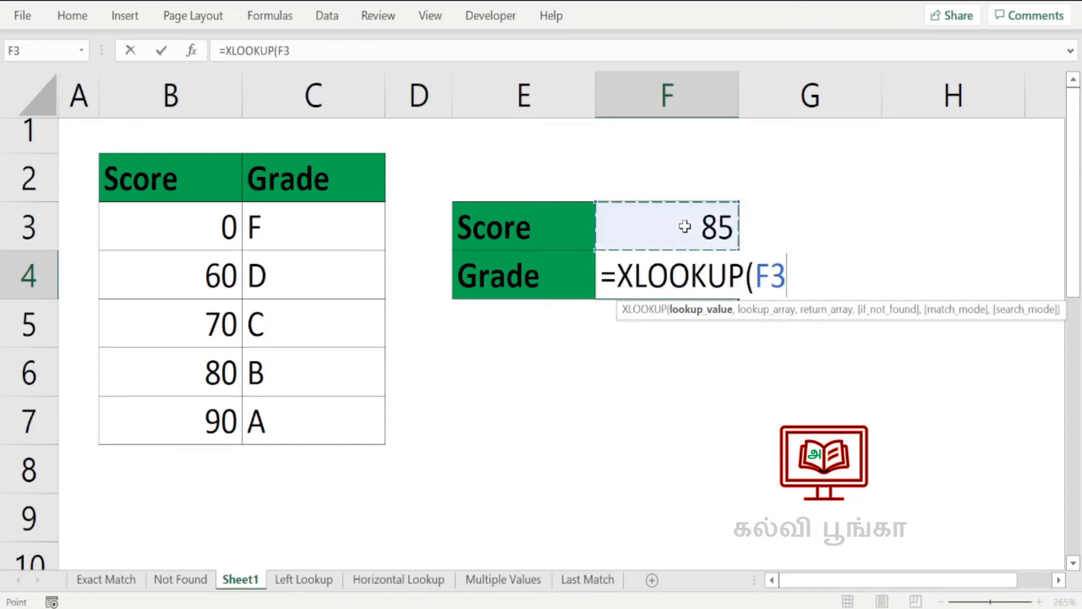
type(",")
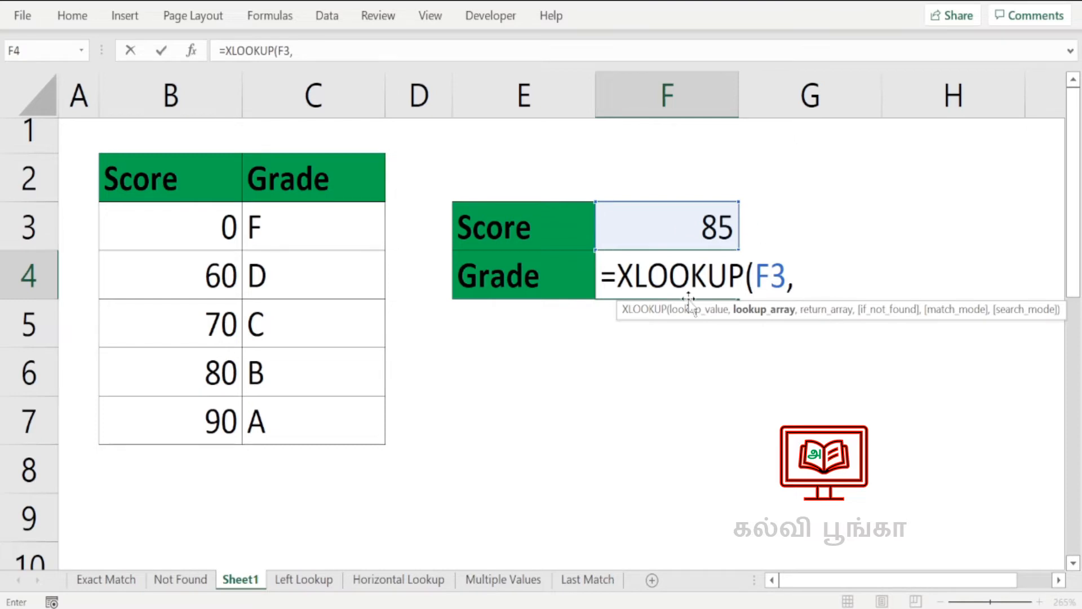
Step: Add the scores B3:B7 as the XLOOKUP's lookup array and the grades C3:C7 as its return array
left_click_drag(184, 220, 187, 402)
type(",")
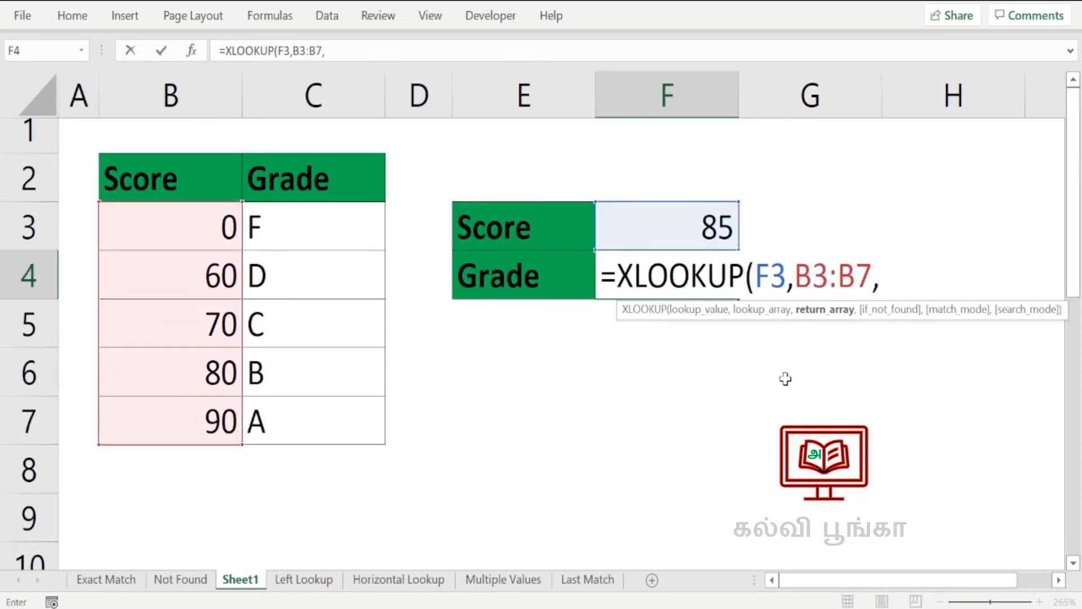
left_click_drag(290, 221, 294, 417)
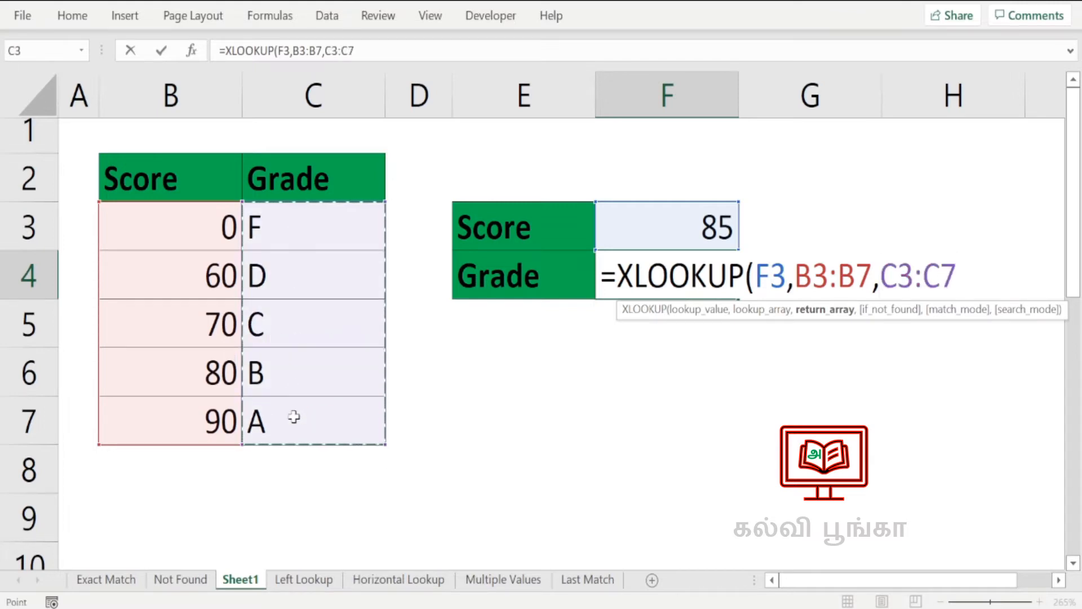
type(",")
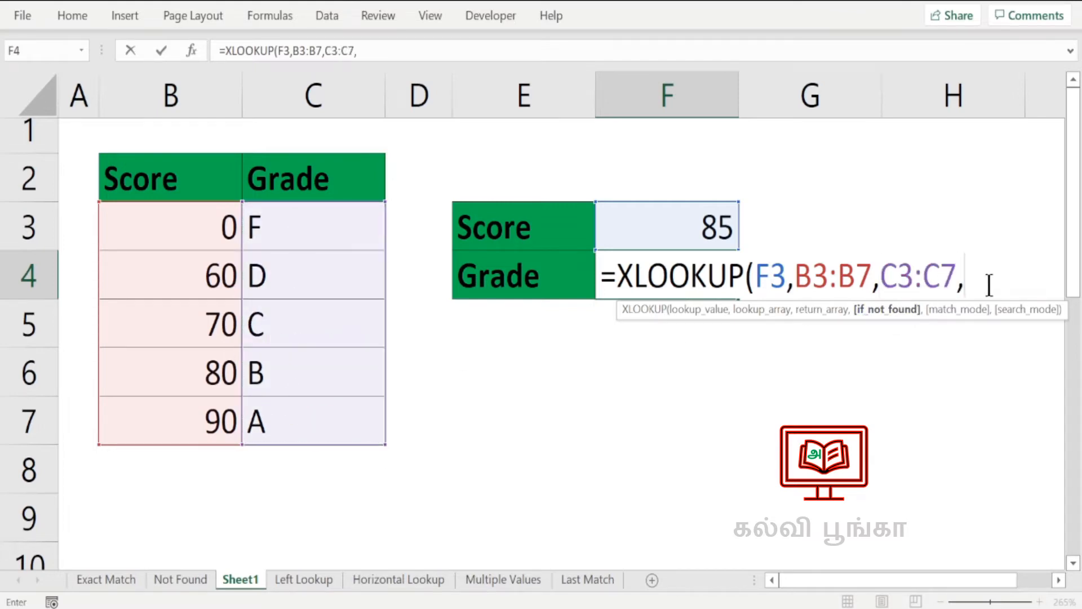
Step: Leave the if_not_found argument empty, set match mode to -1 (exact match or next smaller item), and enter the formula
type(",")
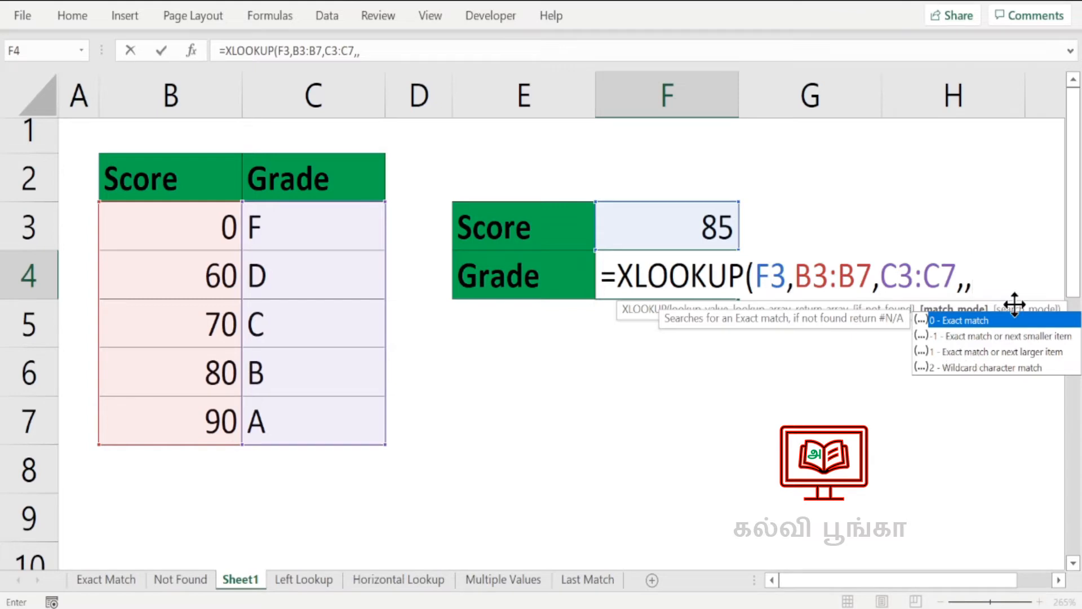
type("-1")
type(")")
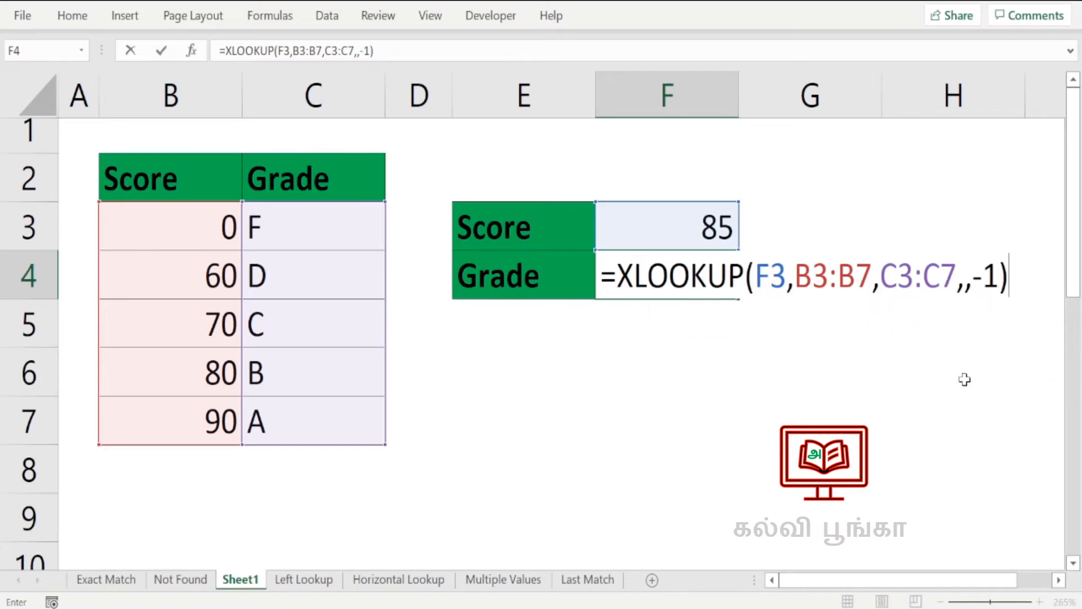
key("Return")
Step: Compare the grade returned in F4 with the matching score and grade row B6:C6
left_click(632, 271)
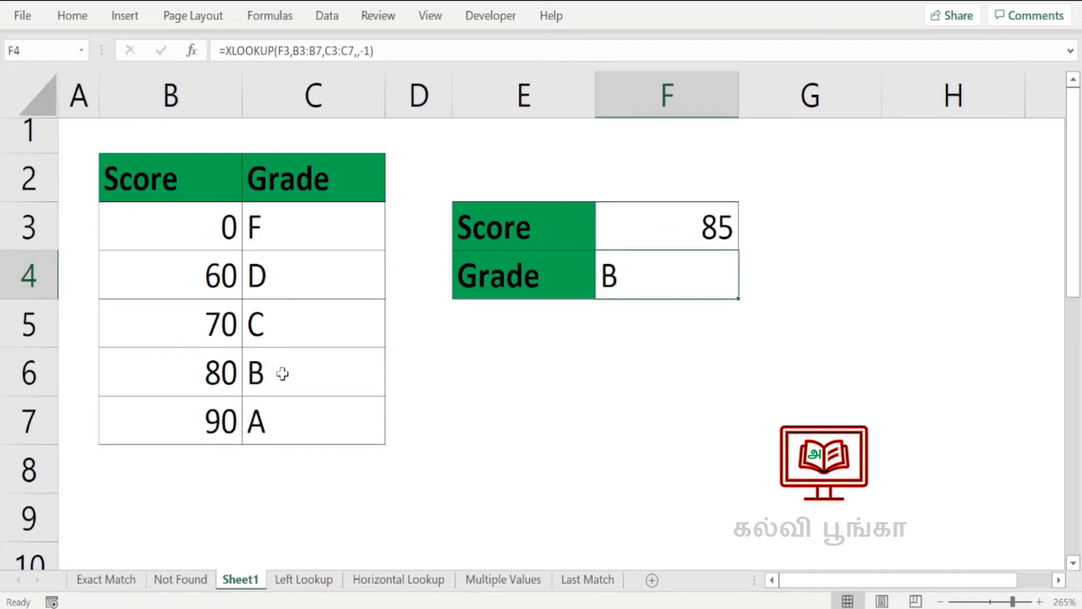
left_click_drag(220, 372, 338, 372)
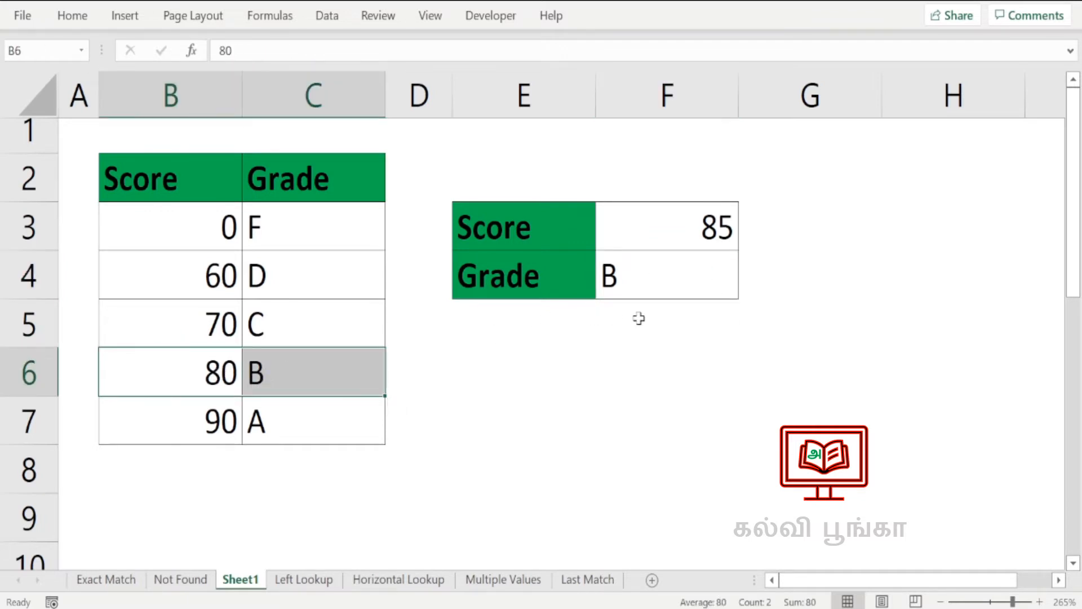
left_click(545, 343)
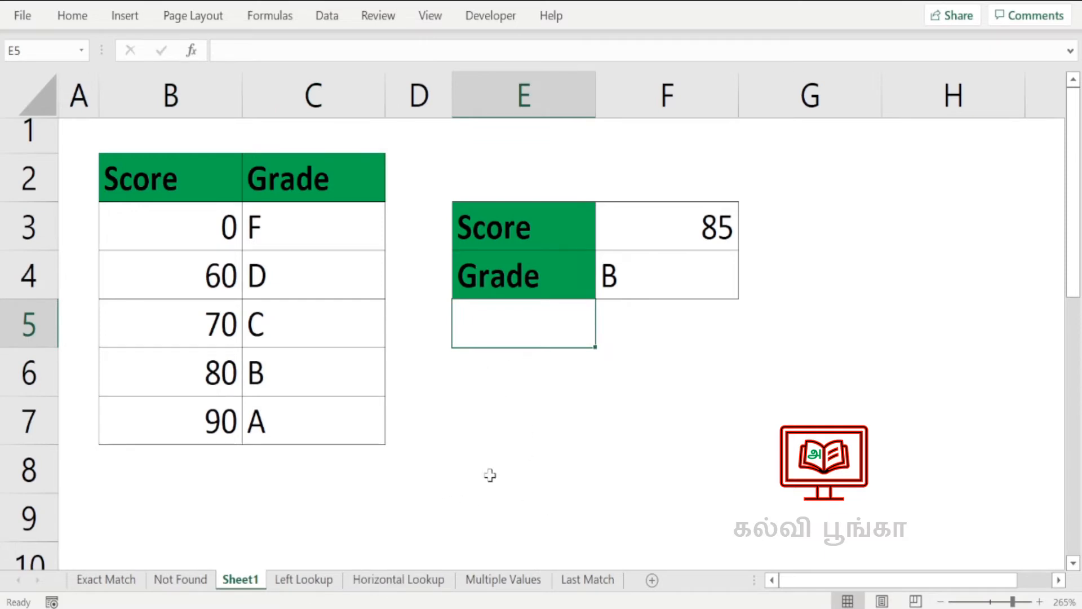
Step: On the Left Lookup sheet, begin an XLOOKUP in H3 with the last name in H2 as the lookup value
left_click(300, 579)
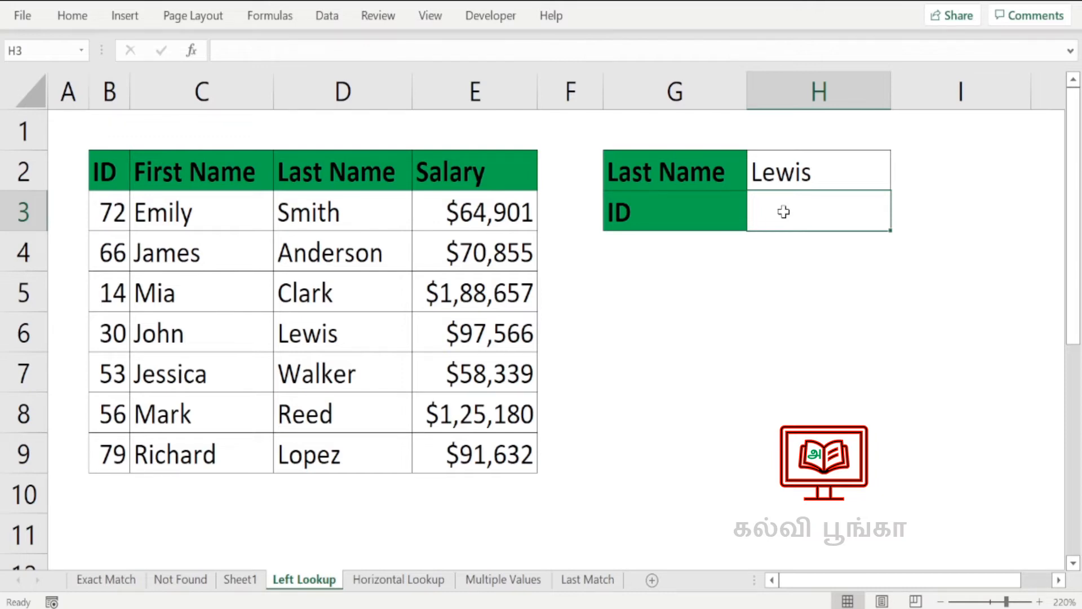
type("=xl")
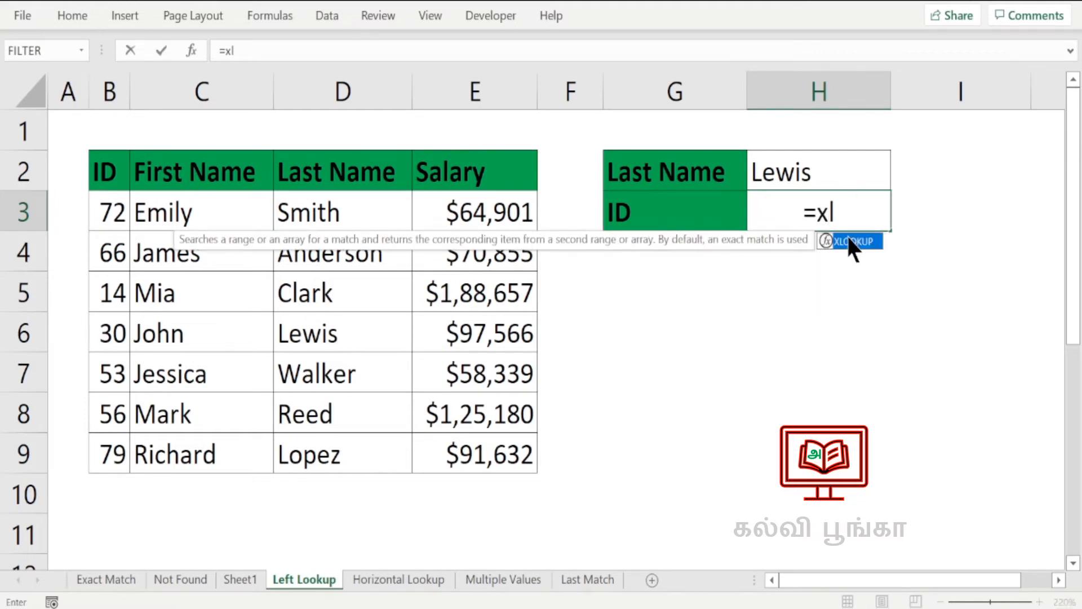
double_click(850, 240)
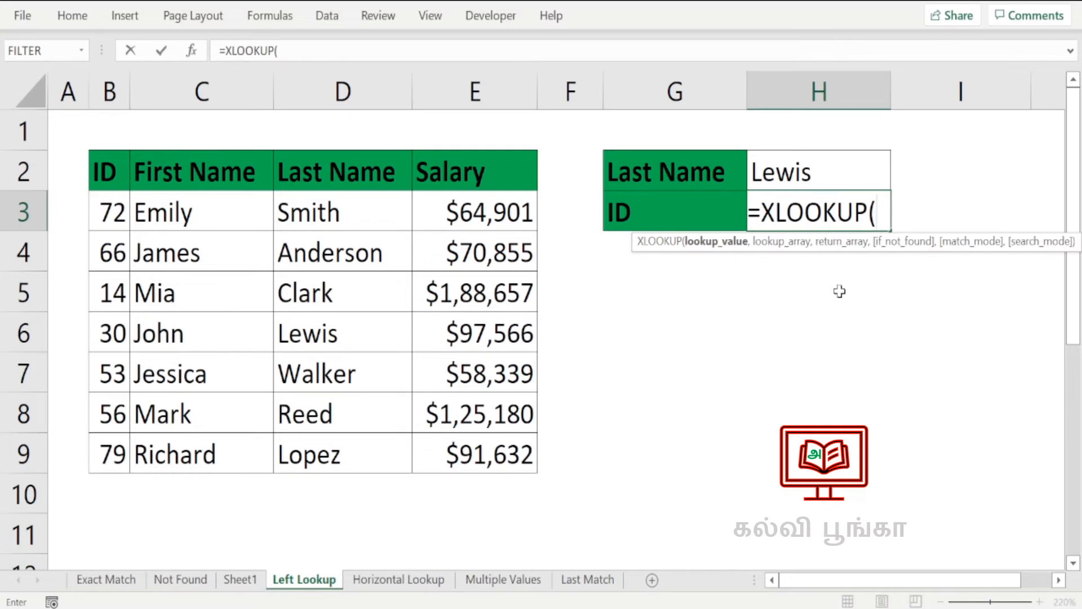
left_click(814, 174)
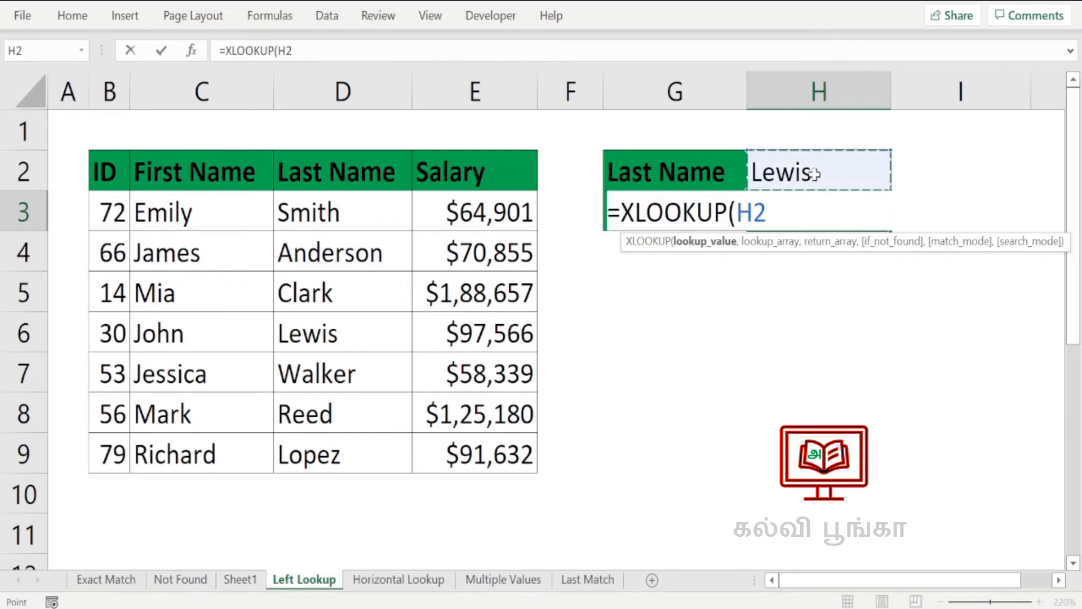
type(",")
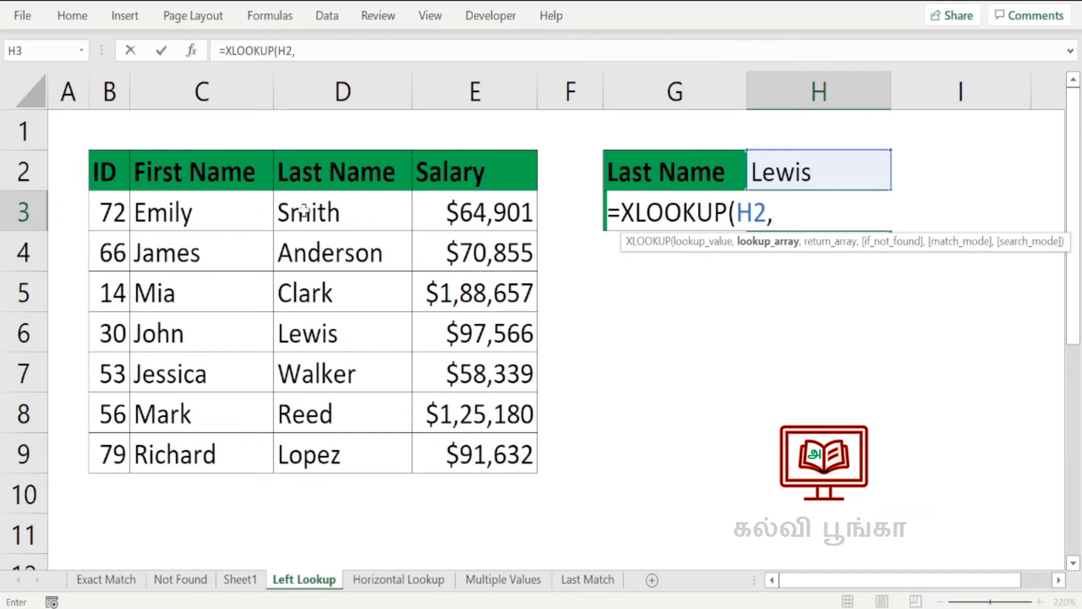
Step: Complete the XLOOKUP with lookup array D3:D9 and return array B3:B9, and enter it
left_click(329, 201)
left_click_drag(329, 201, 336, 440)
type(",")
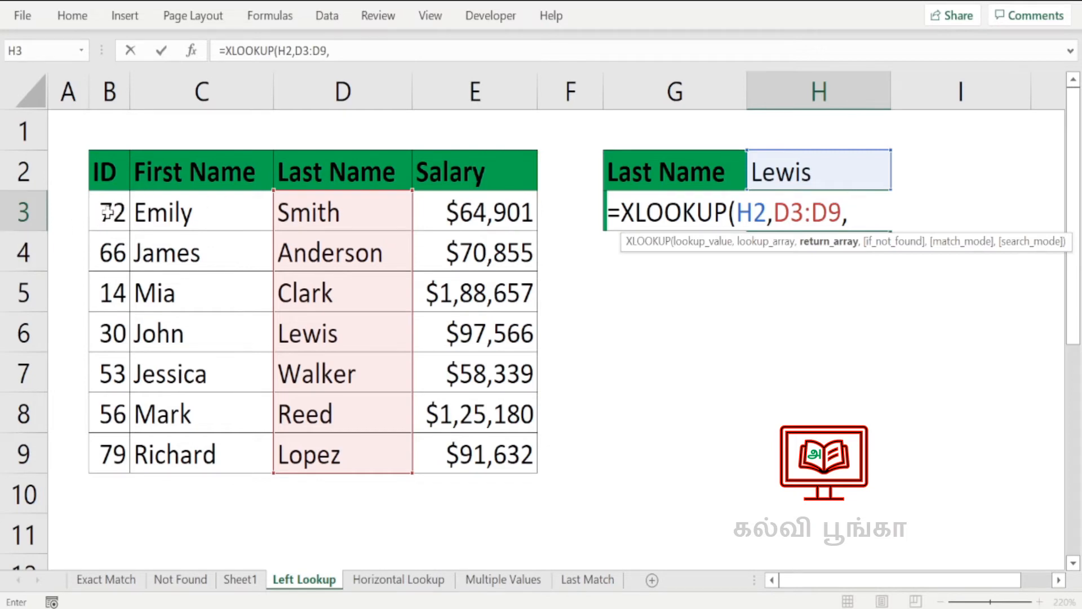
left_click_drag(111, 209, 116, 443)
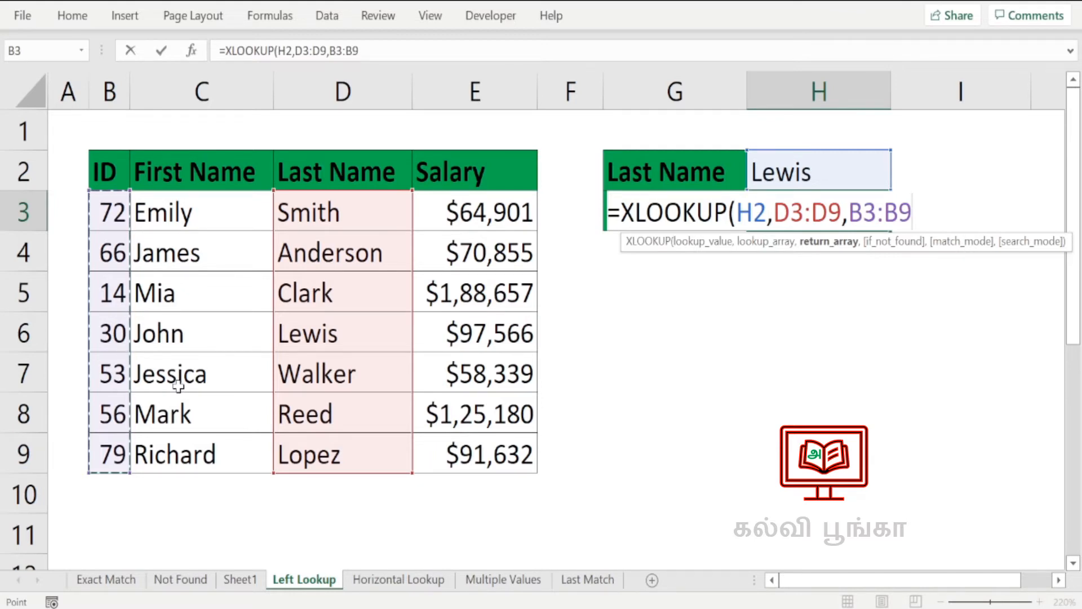
type(")")
key("Return")
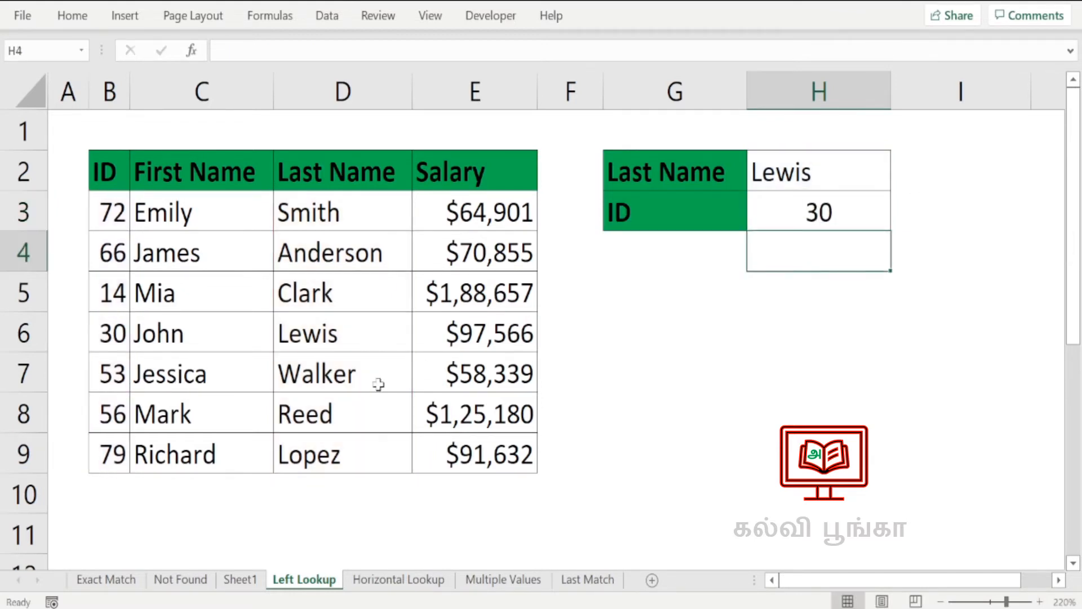
Step: Check the ID returned in H3 against the ID and last name in row 6 of the table
left_click(788, 172)
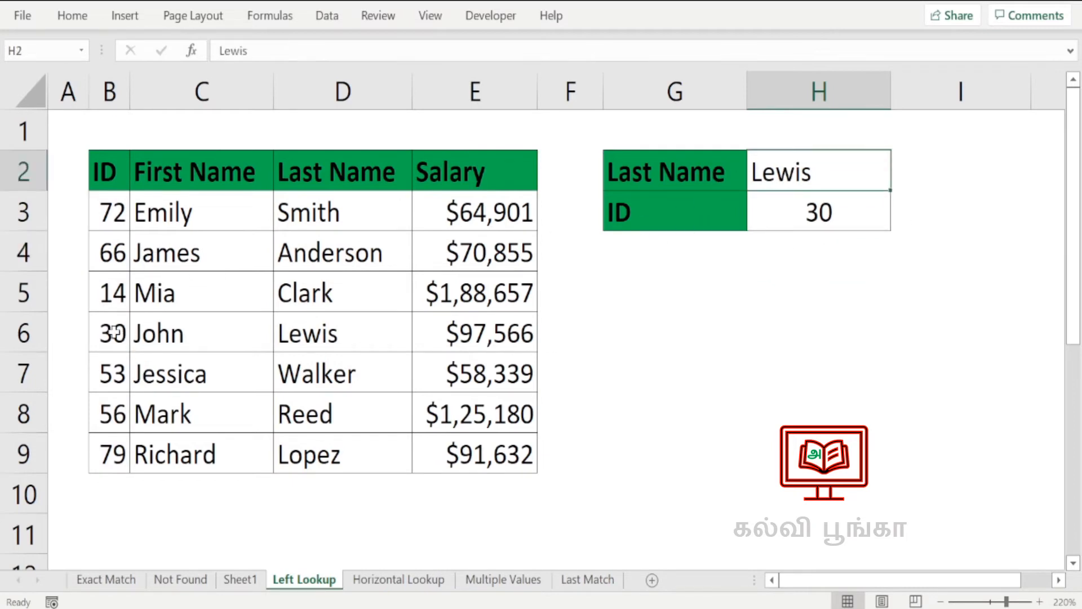
left_click_drag(113, 332, 345, 338)
left_click(338, 335)
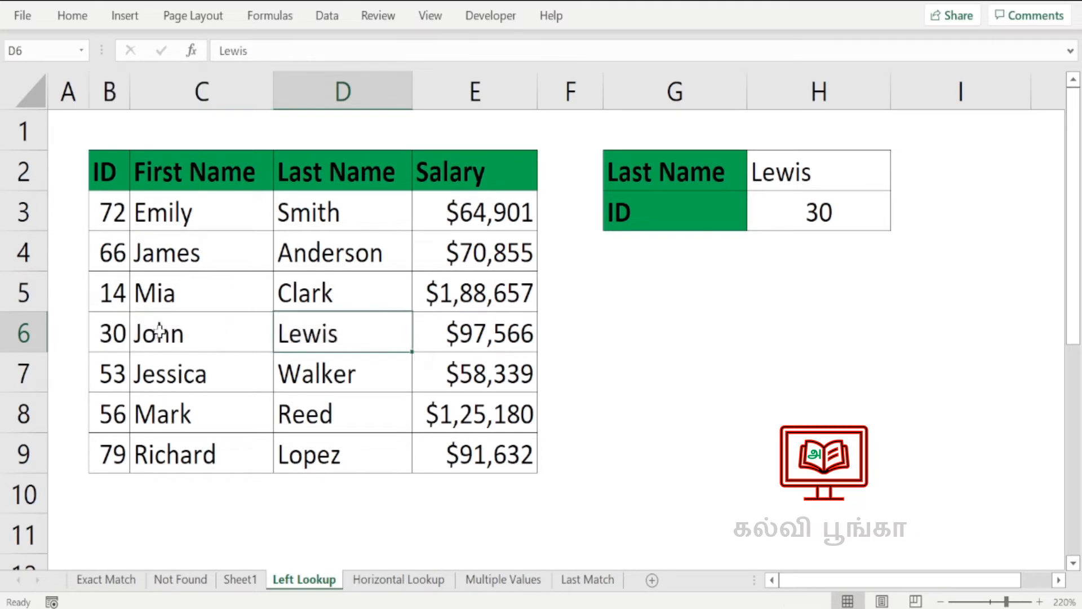
left_click_drag(107, 332, 291, 336)
left_click(796, 212)
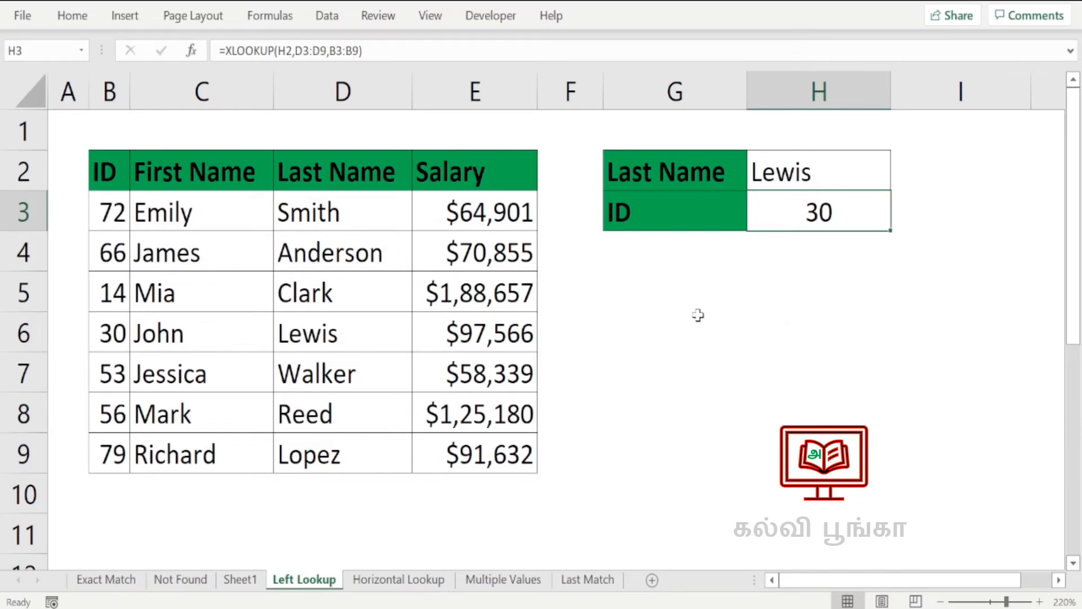
Step: On the Horizontal Lookup sheet, begin an XLOOKUP in C3 with the ID in B3 as the lookup value
left_click(385, 579)
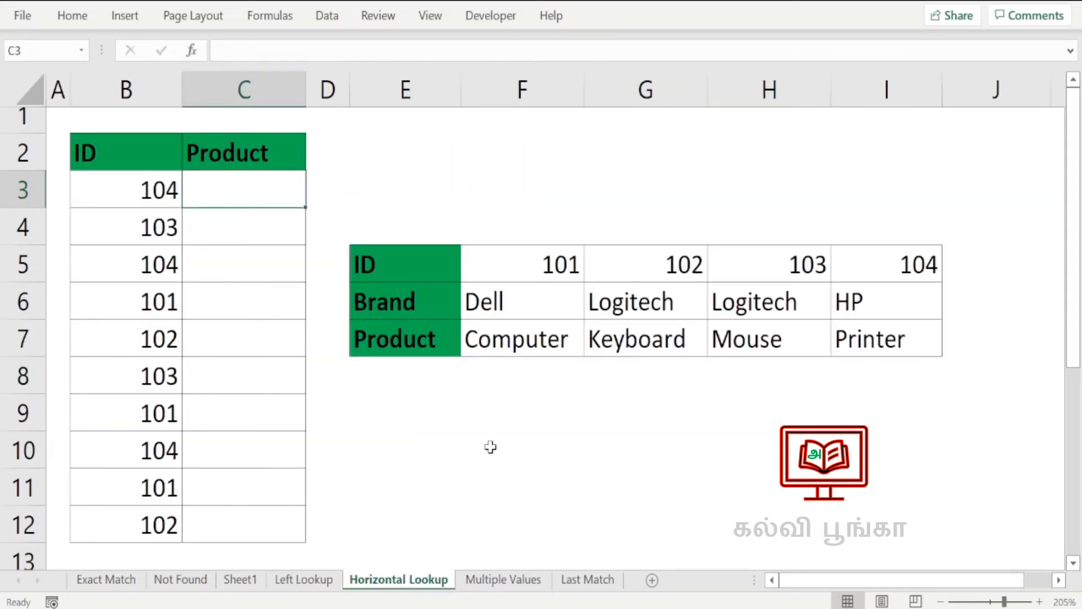
left_click_drag(389, 264, 929, 357)
left_click(243, 191)
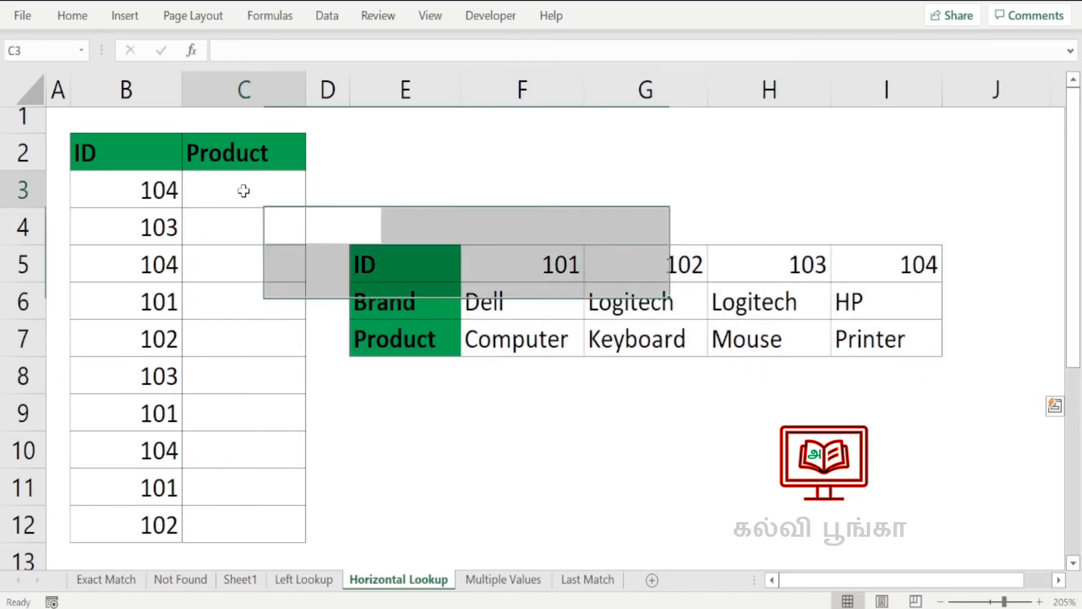
type("=")
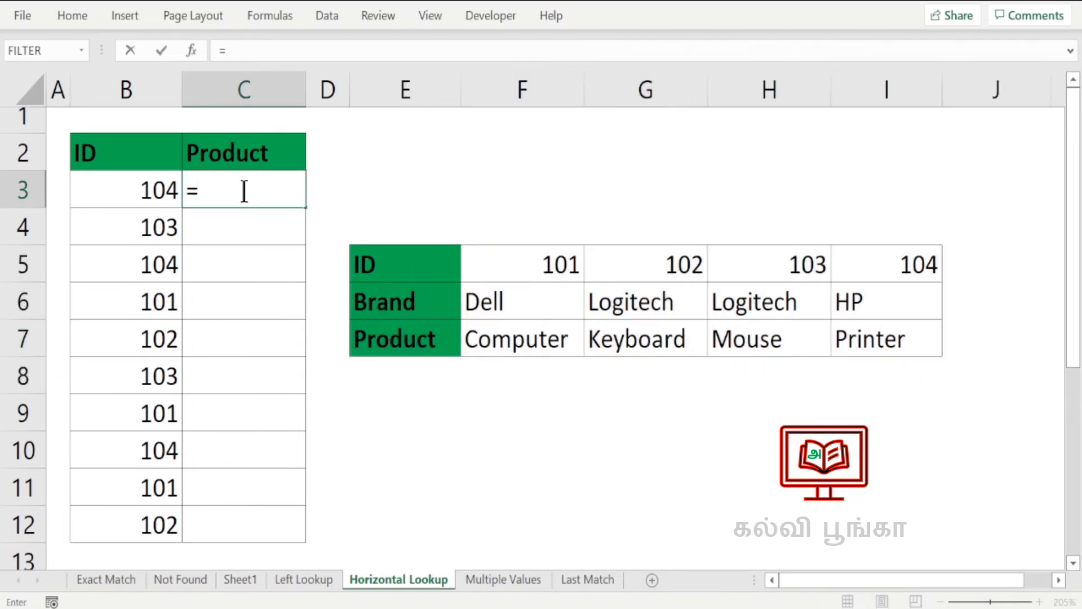
type("xl")
double_click(228, 217)
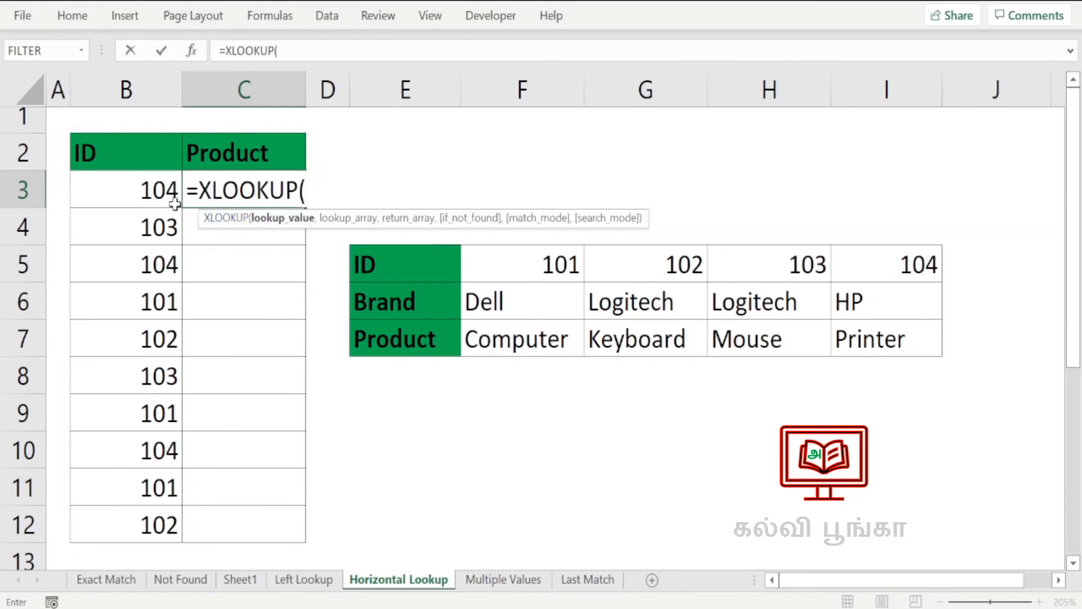
left_click(145, 190)
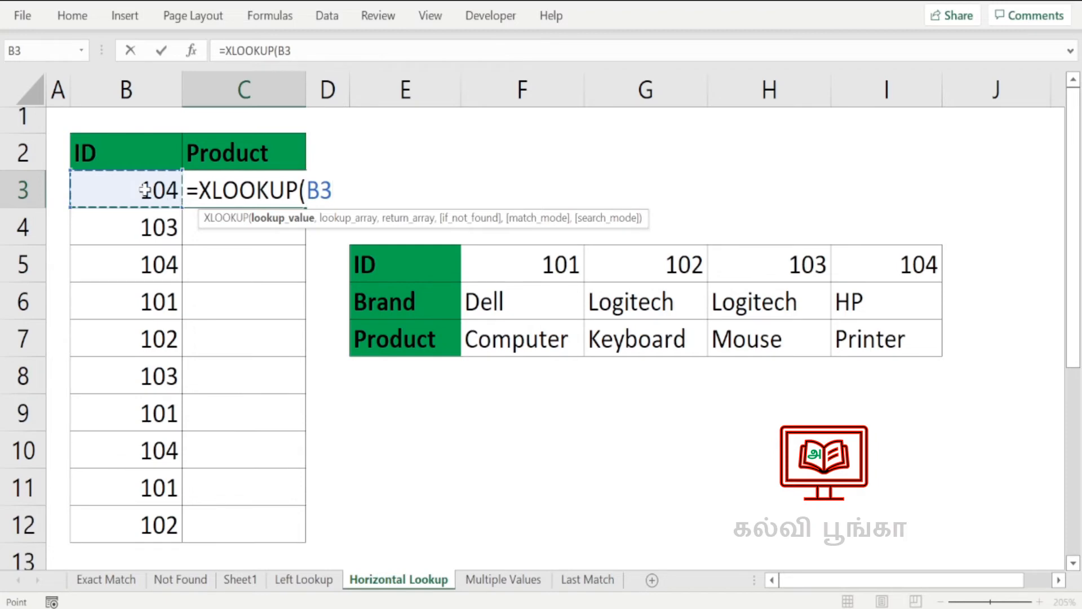
type(",")
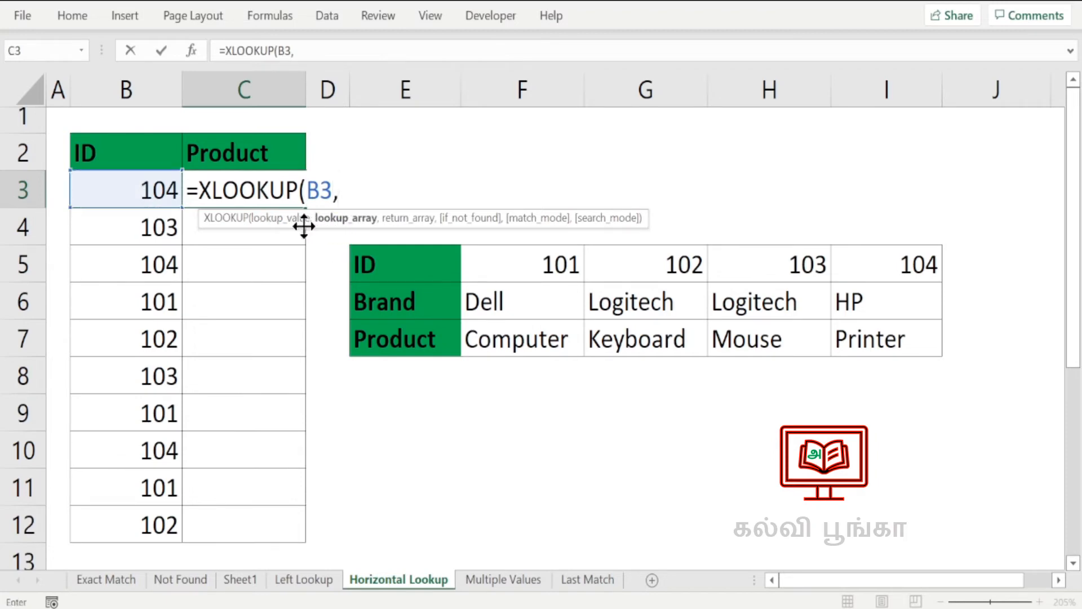
Step: Complete the C3 formula with lookup array F5:I5 and return array F7:I7, and enter it
left_click(541, 265)
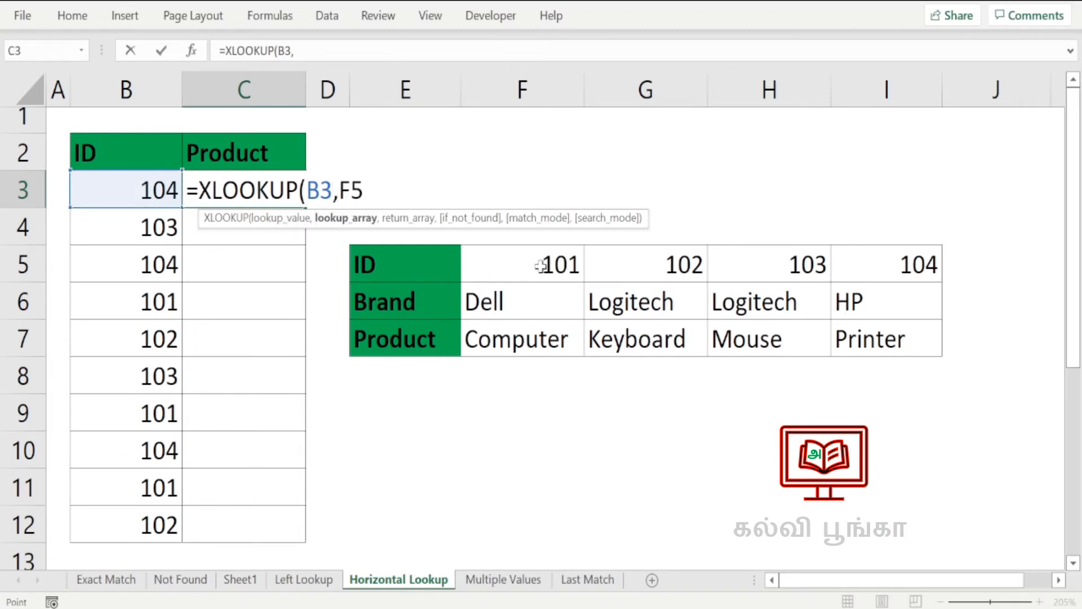
left_click_drag(541, 265, 872, 266)
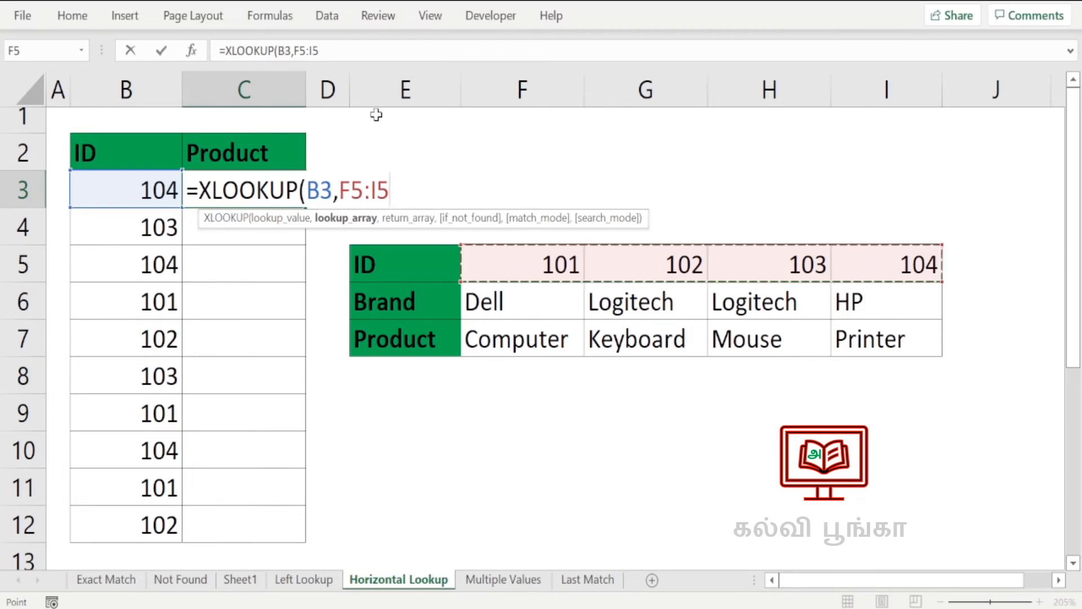
type(",")
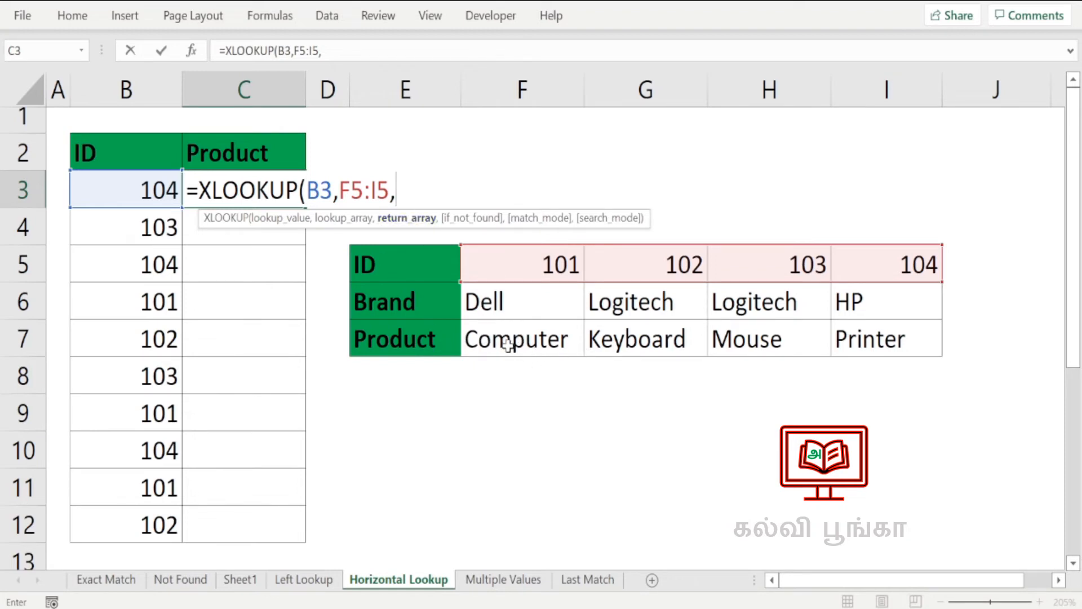
left_click_drag(488, 341, 857, 337)
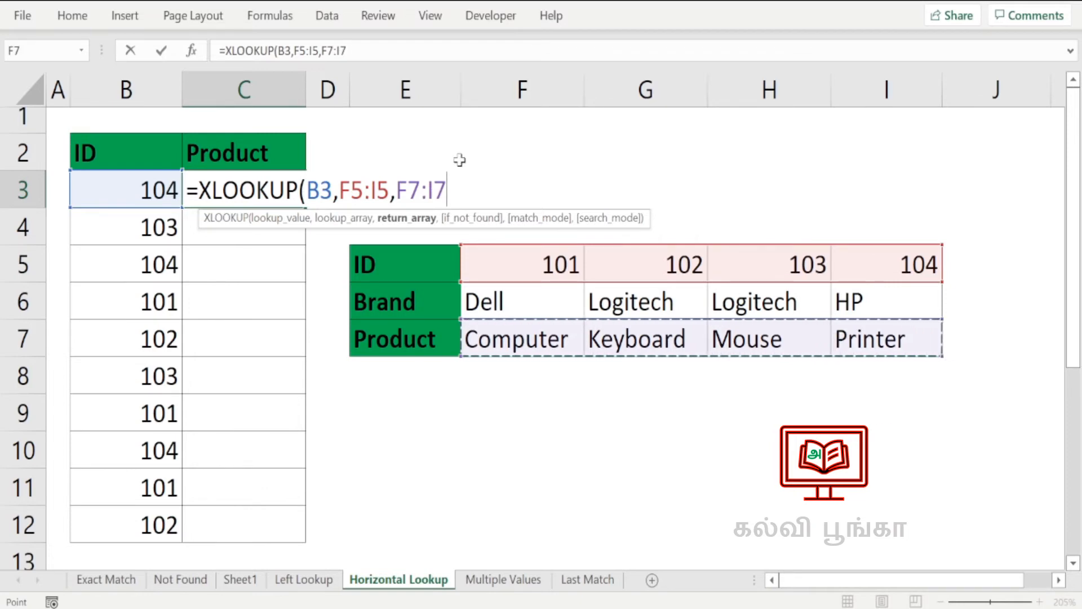
type(")")
key("Return")
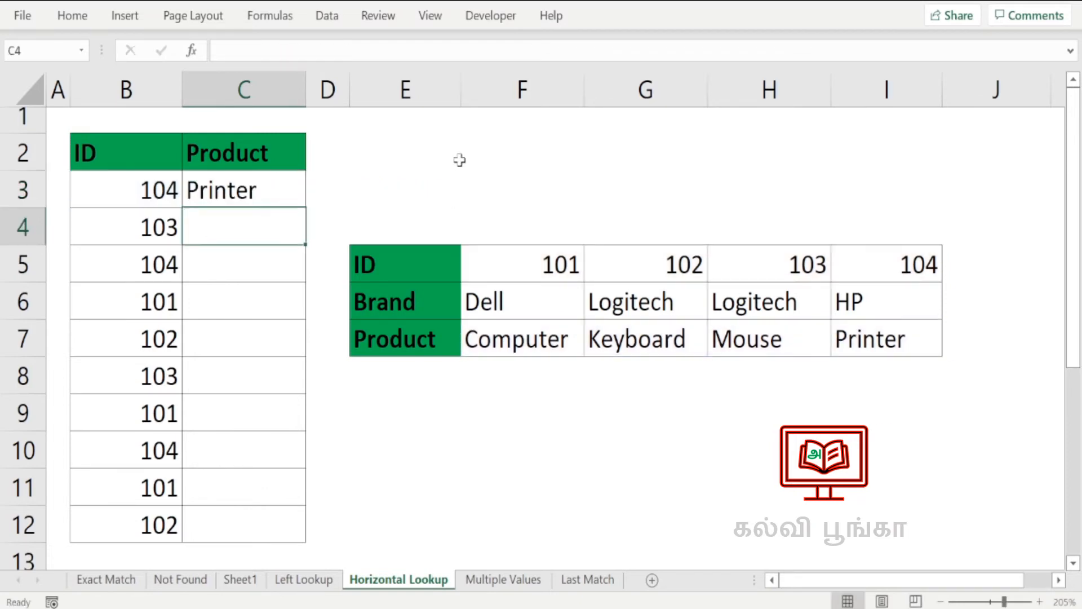
Step: Check the product returned in C3 against the ID in I5 and the product in I7
left_click(263, 193)
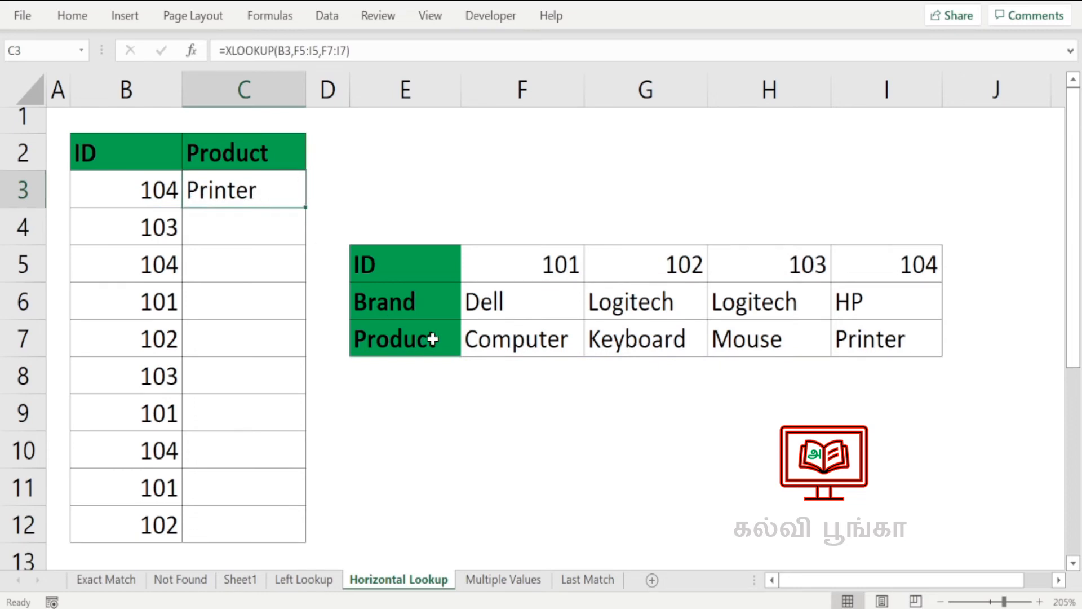
left_click(907, 264)
left_click(891, 337)
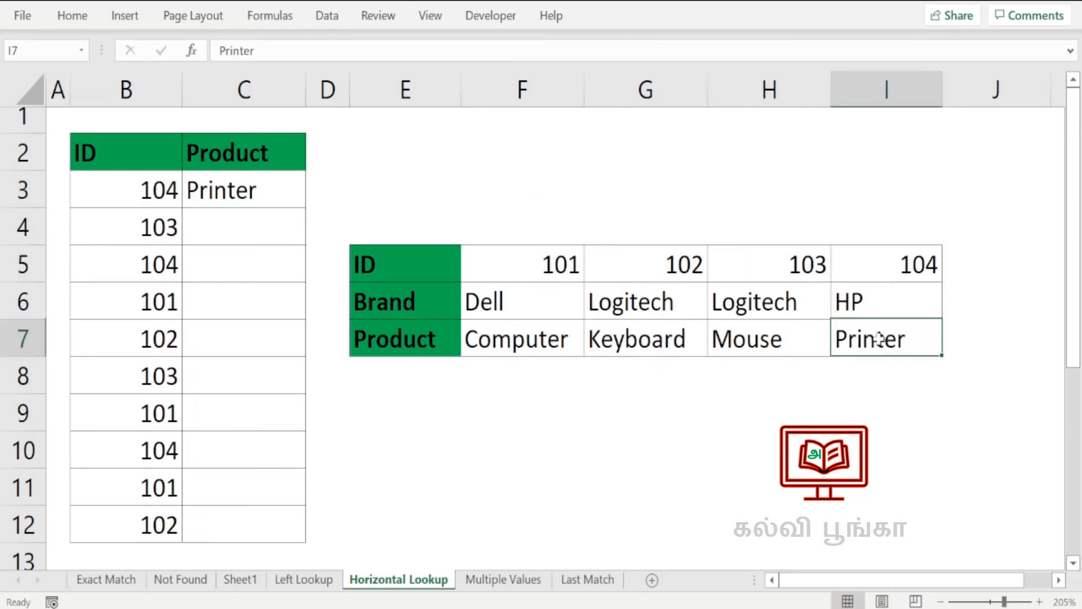
Step: Fill the XLOOKUP formula with relative ranges from C3 down to C12
left_click(297, 201)
left_click_drag(305, 207, 291, 535)
Step: Compare the range references in the C3 formula with those in the copied C4 formula
left_click(218, 183)
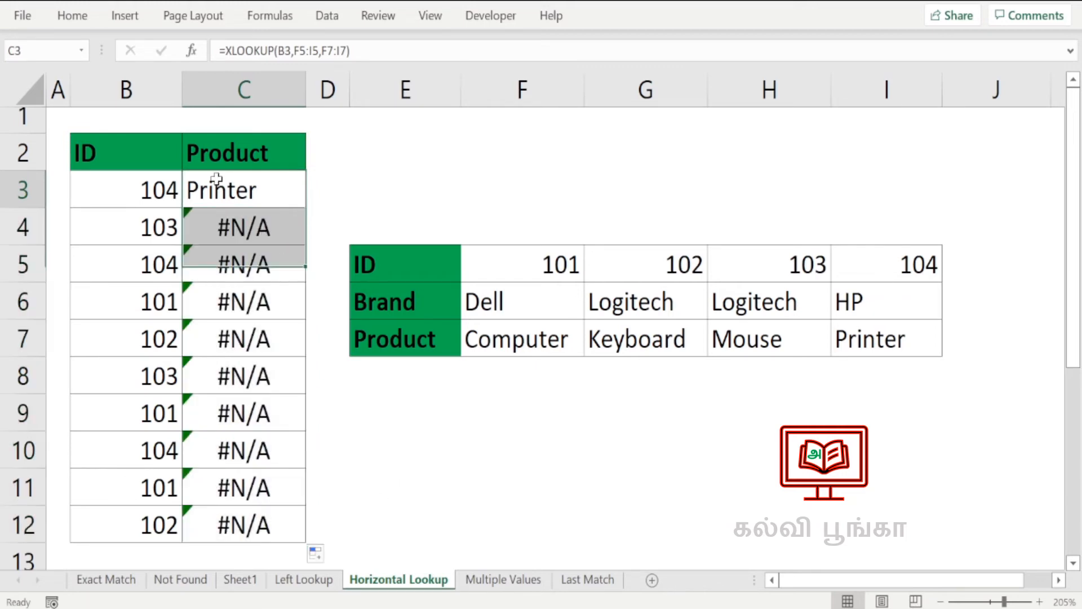
left_click(372, 51)
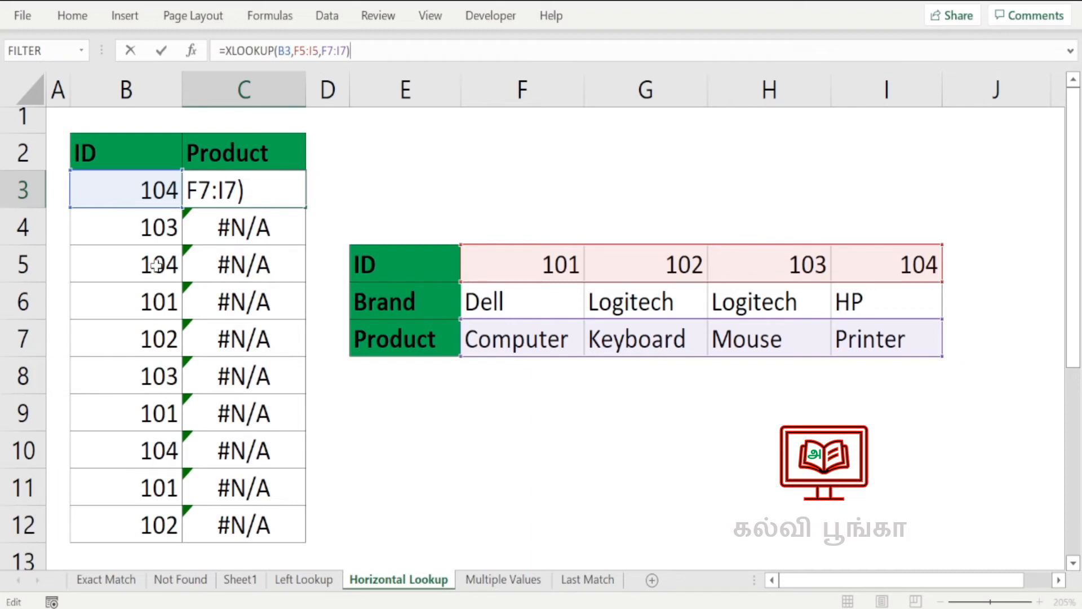
left_click(301, 210)
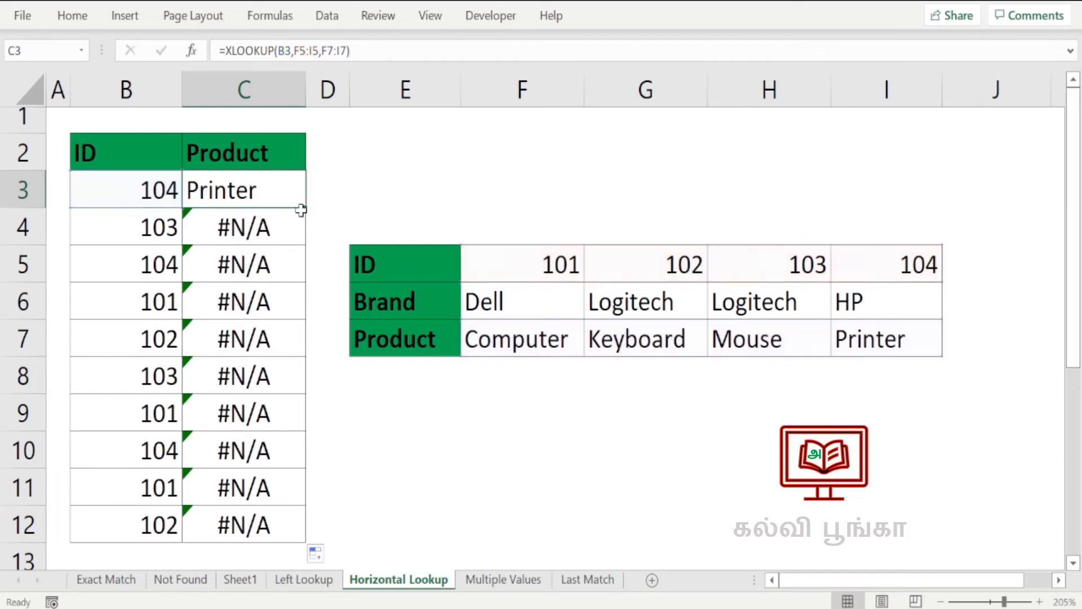
left_click(259, 223)
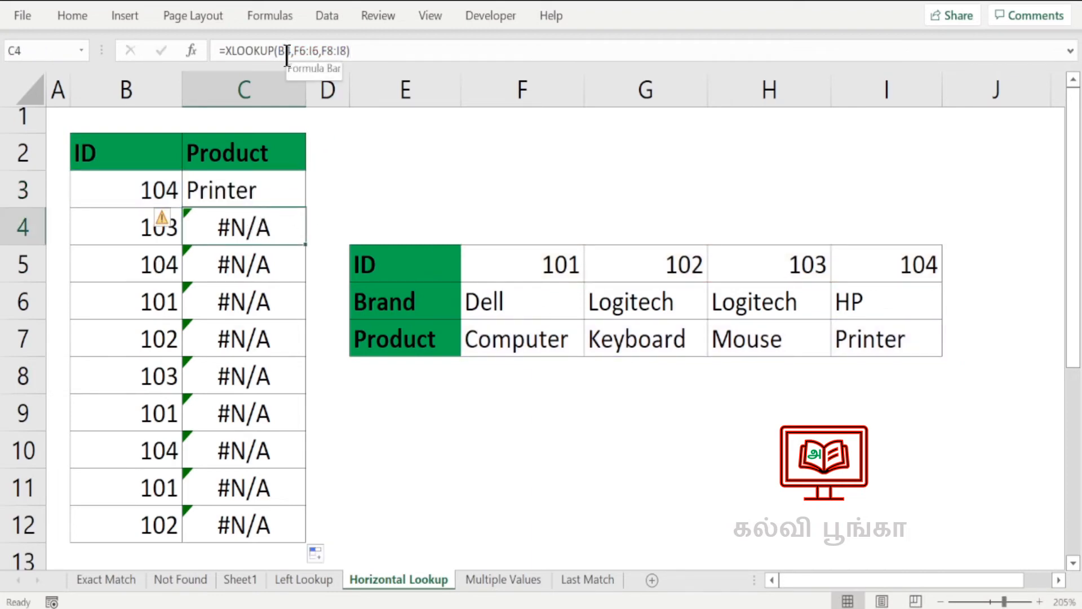
left_click(250, 190)
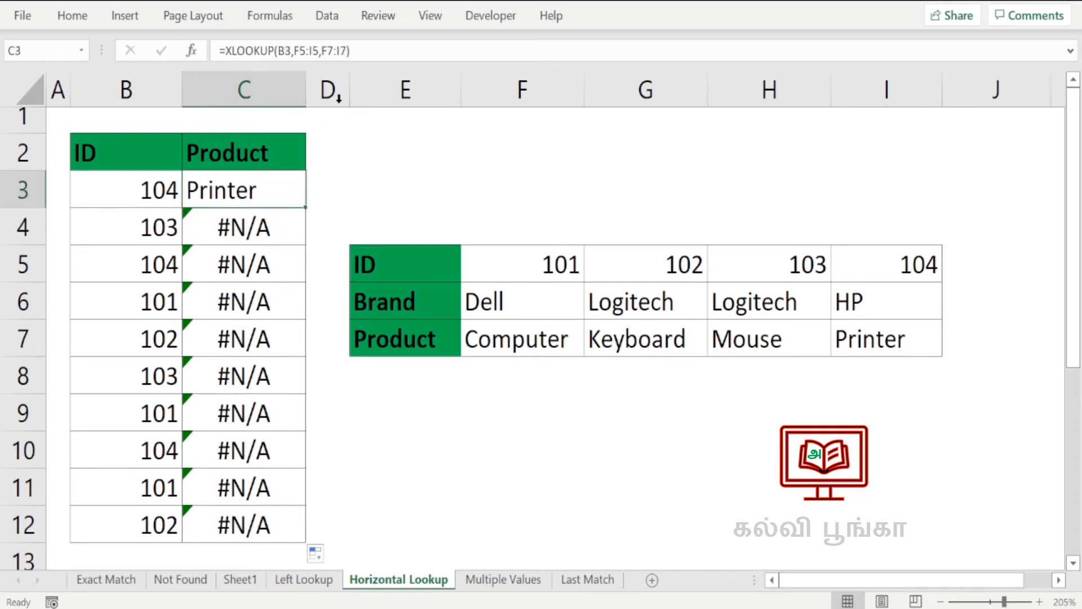
Step: Make the C3 formula's lookup and return arrays absolute as $F$5:$I$5 and $F$7:$I$7, and enter it
left_click(357, 50)
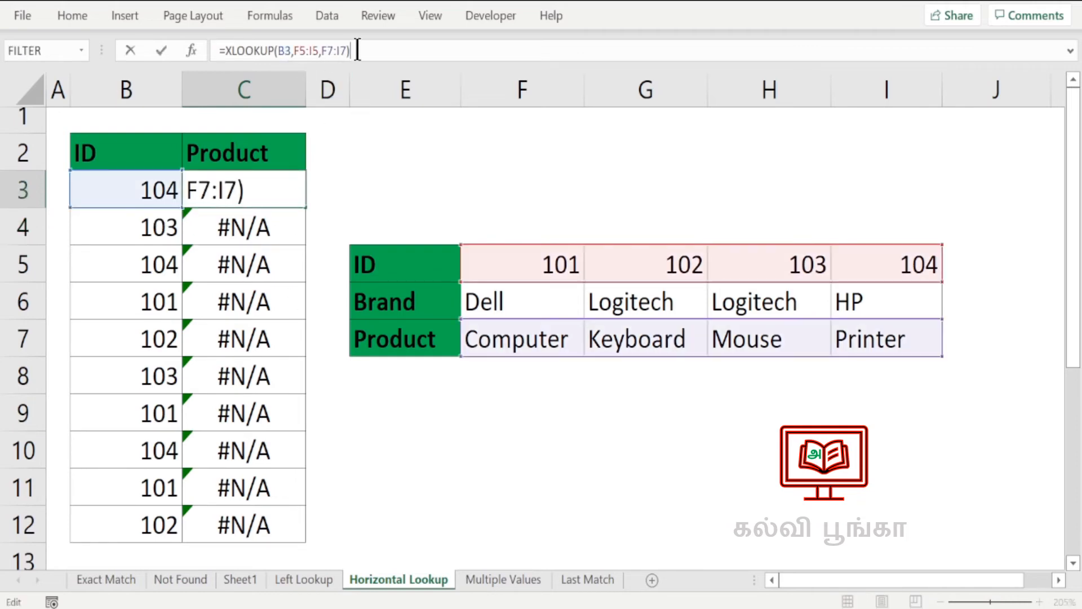
left_click(311, 50)
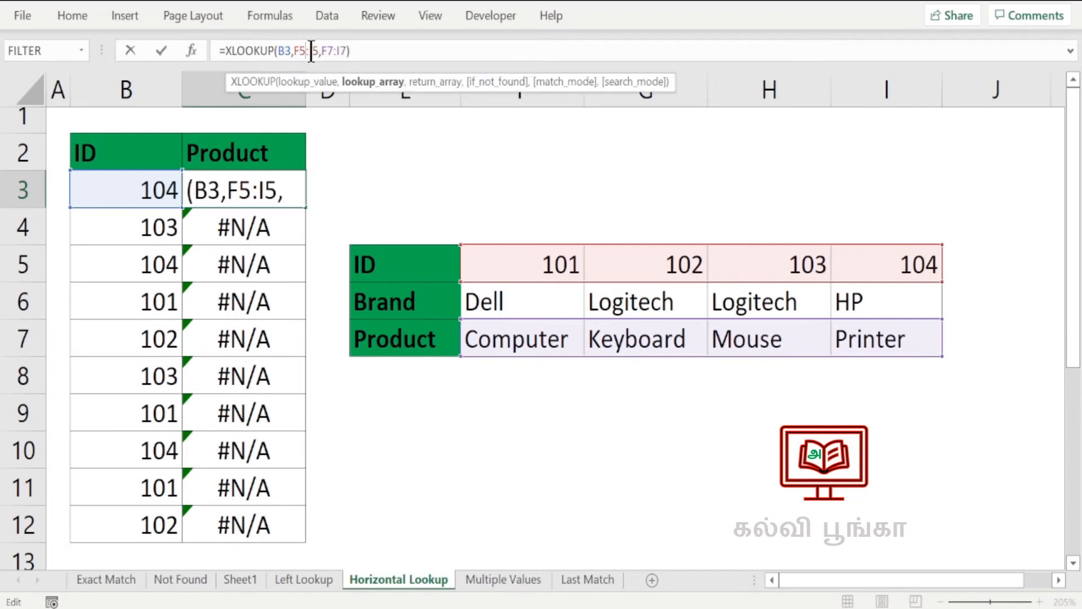
key("F4")
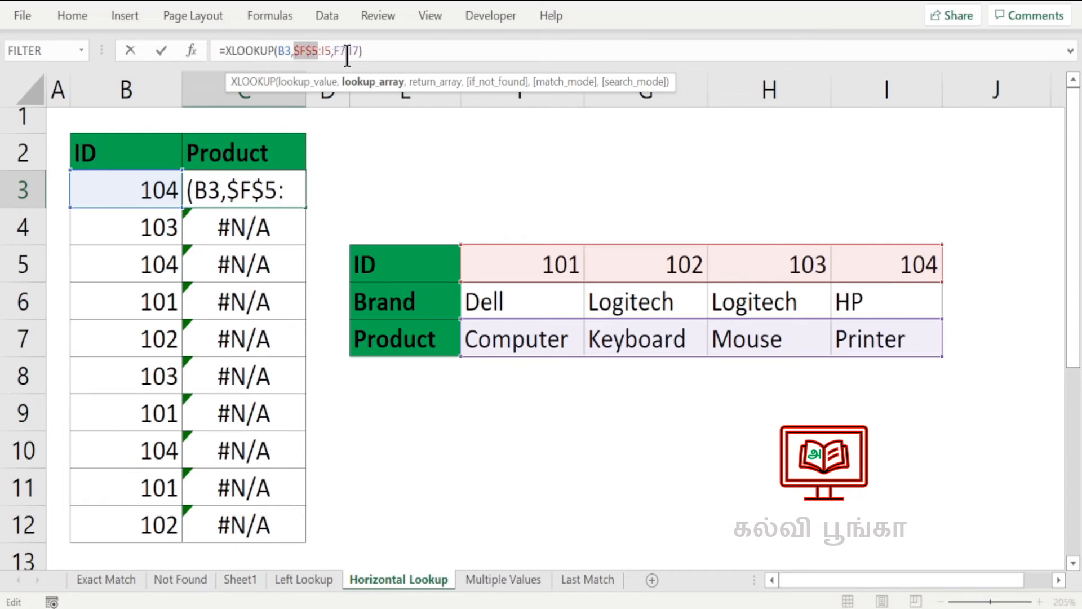
left_click(327, 51)
key("F4")
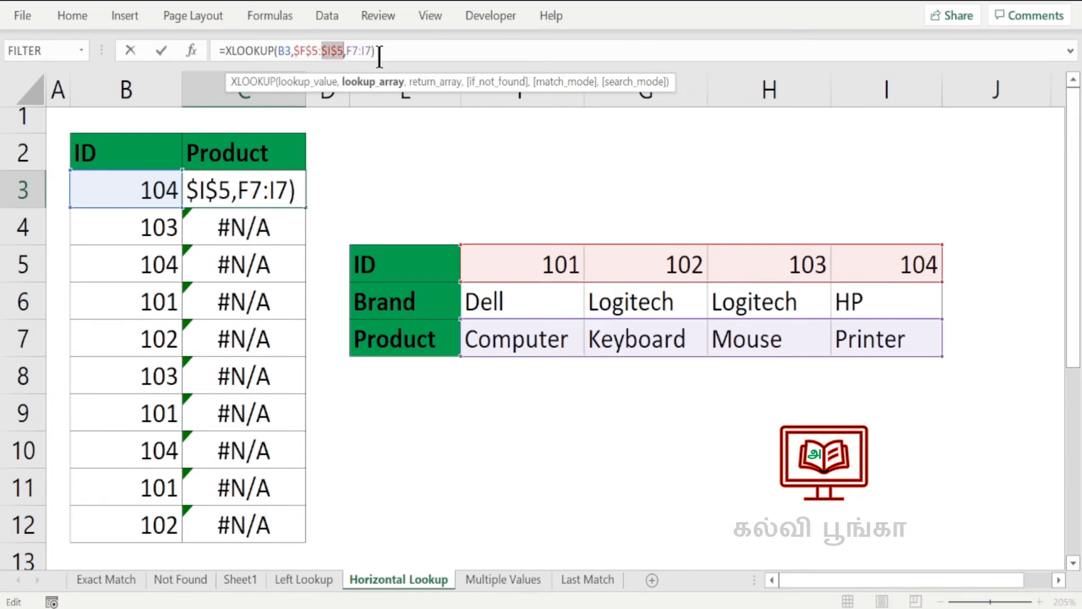
left_click(360, 52)
key("F4")
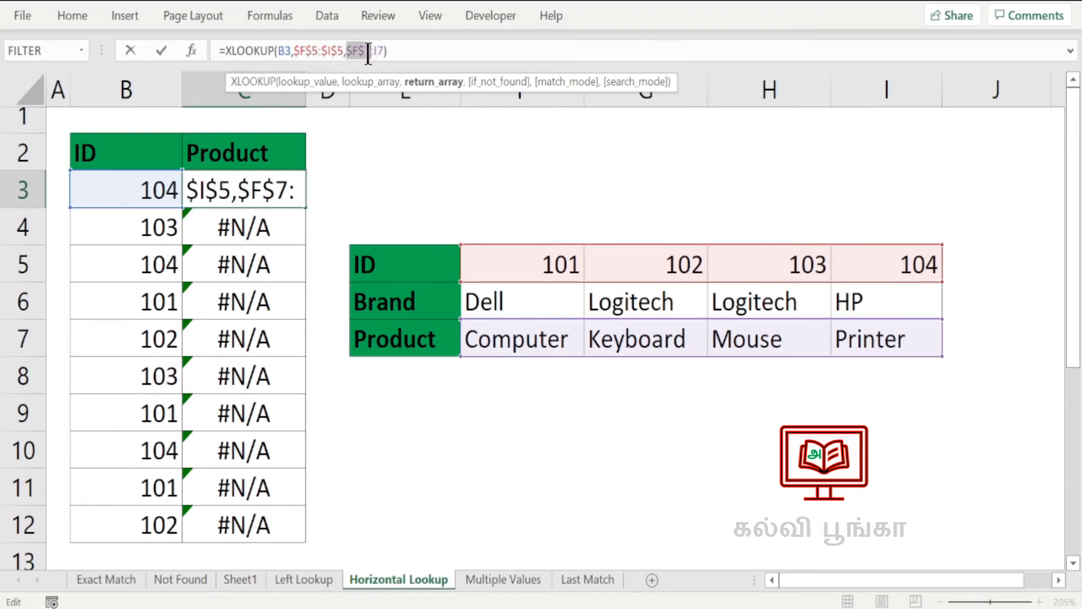
left_click(376, 50)
key("F4")
left_click(424, 57)
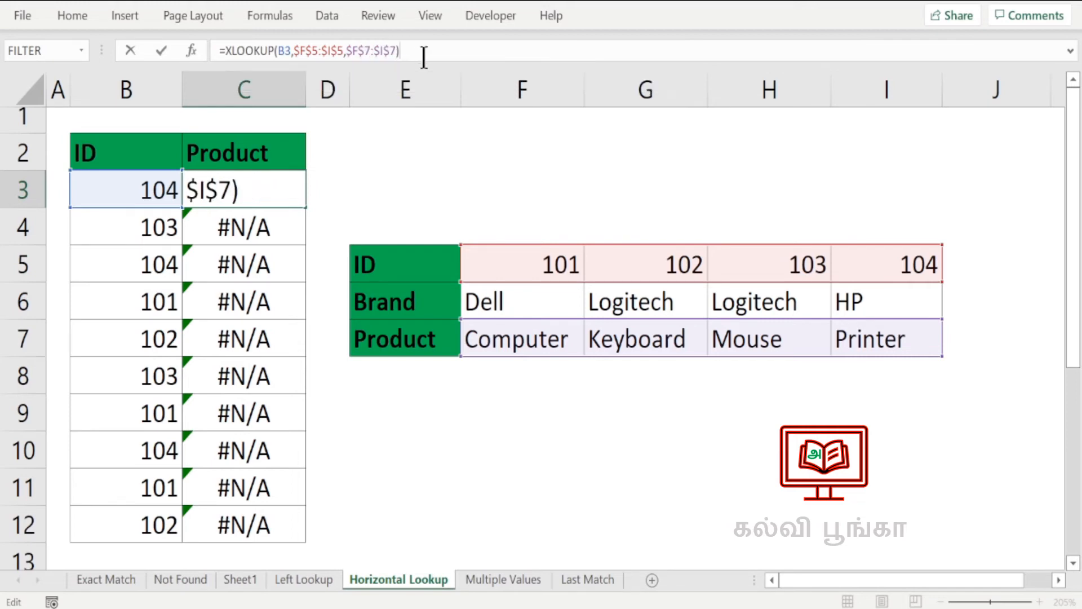
key("Return")
Step: Fill the C3 formula with absolute ranges down to C12 and inspect the copy in C5
left_click(277, 201)
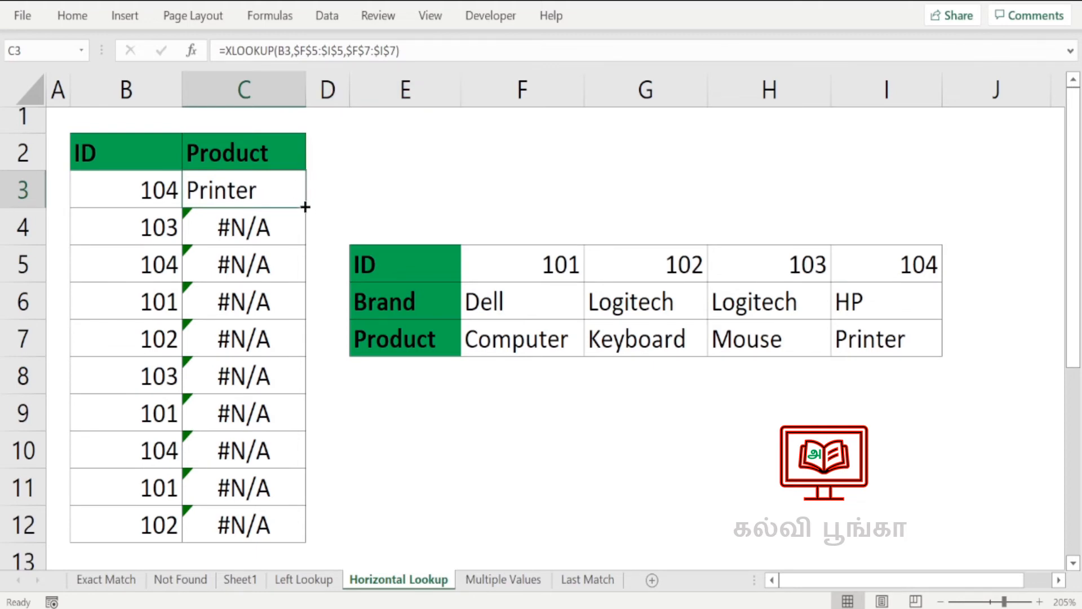
left_click_drag(305, 208, 299, 523)
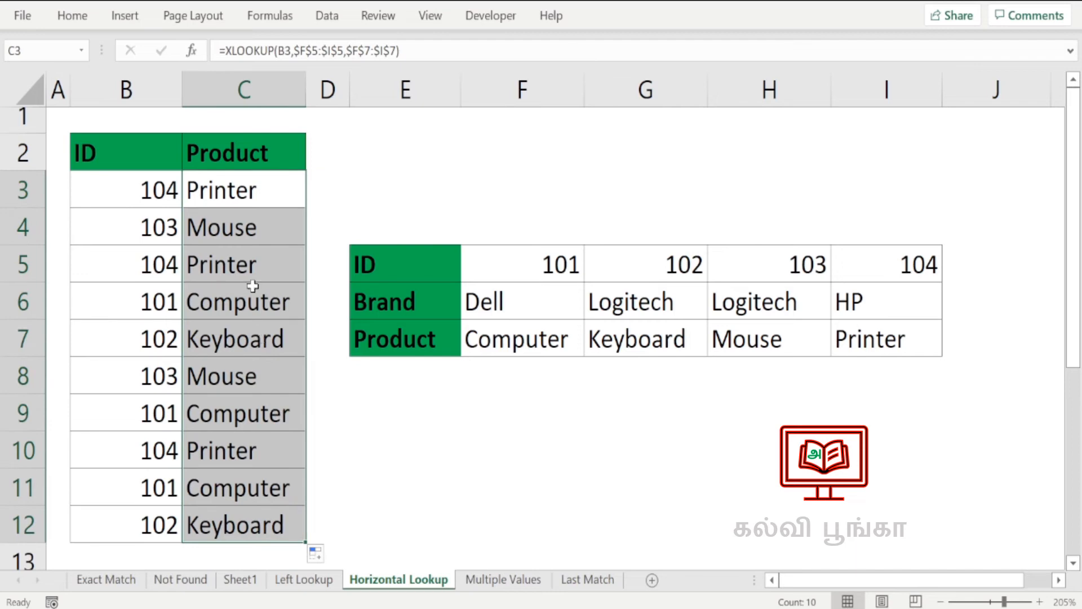
left_click(215, 275)
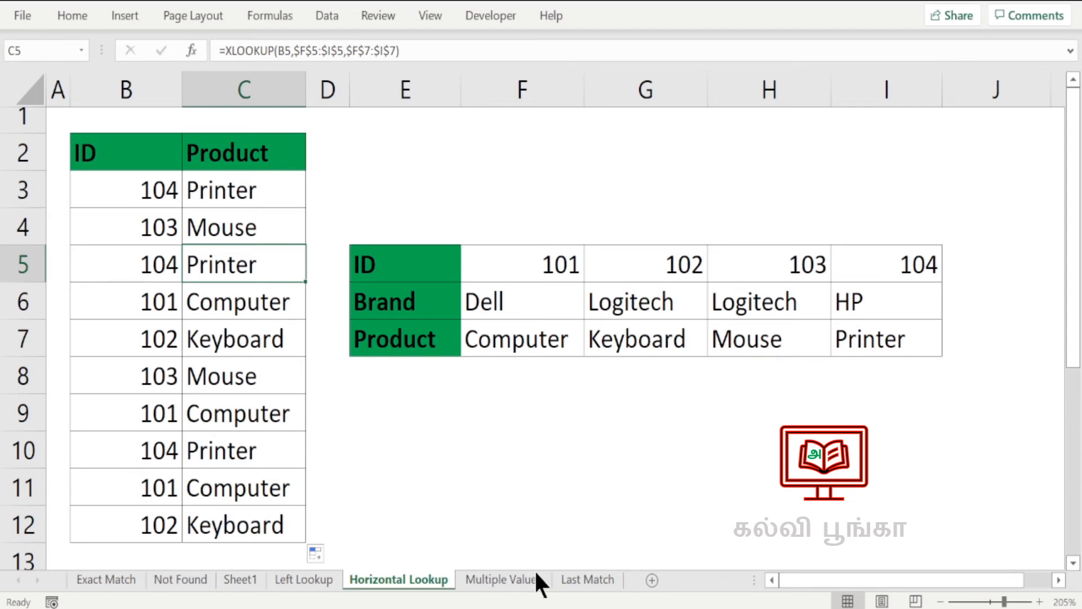
Step: On the Multiple Values sheet, begin an XLOOKUP in C3 with the ID in B3 as the lookup value
left_click(493, 581)
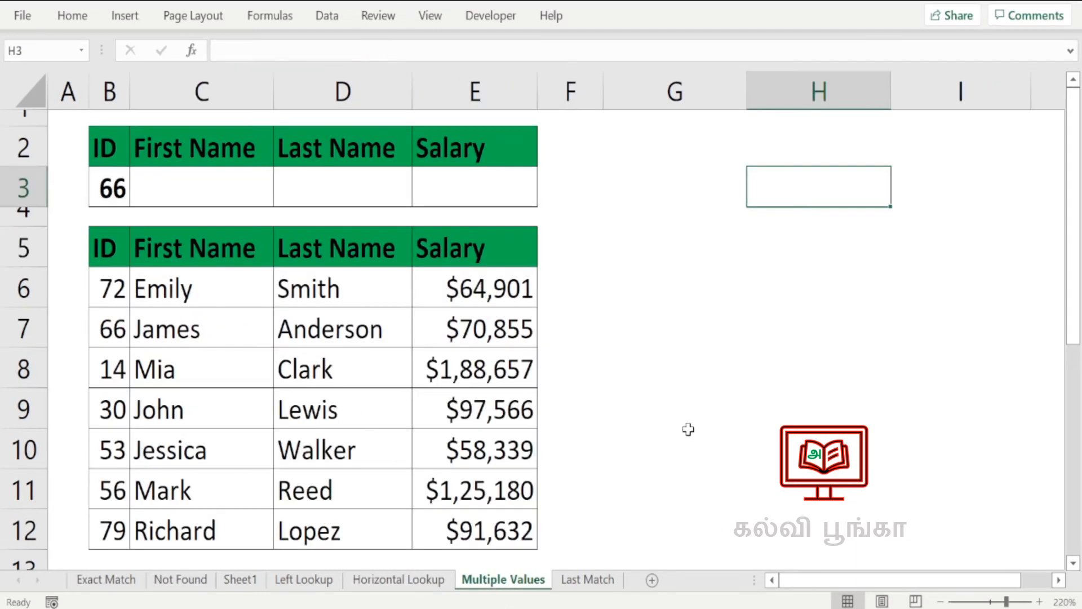
left_click(125, 186)
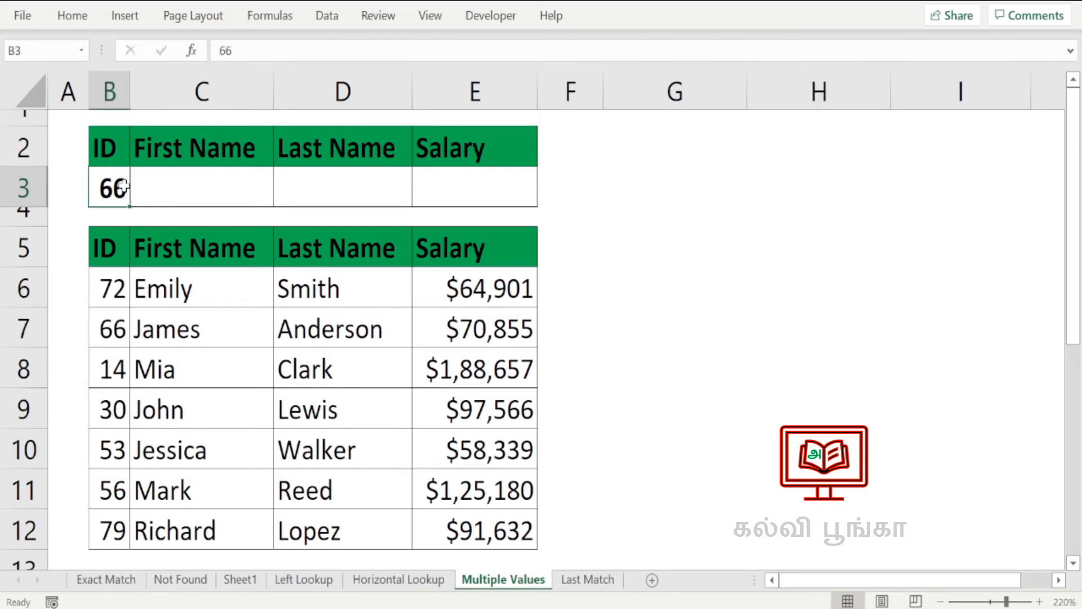
left_click(185, 186)
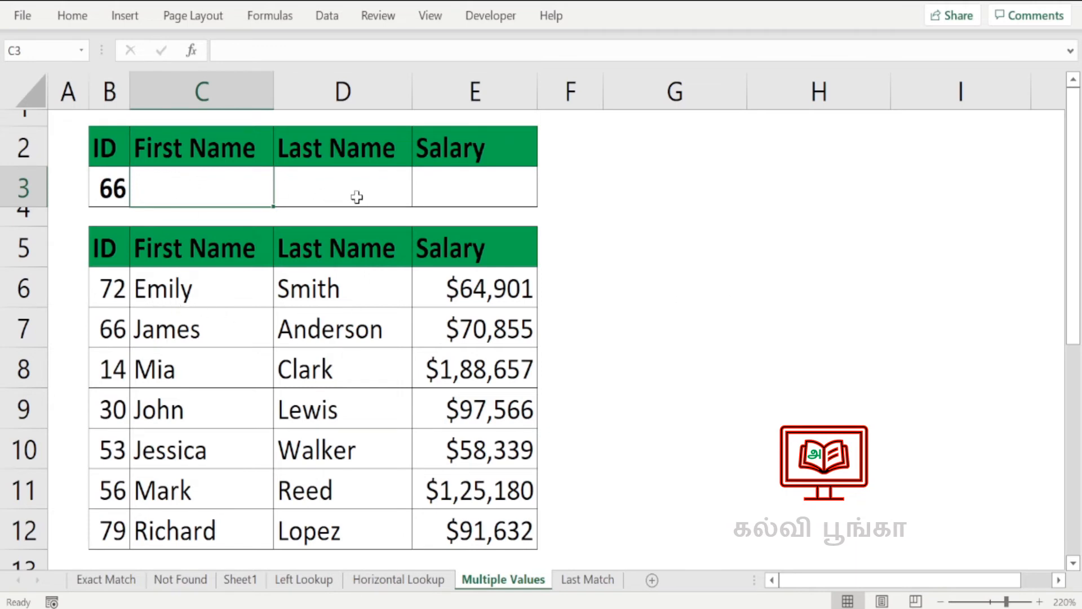
type("=")
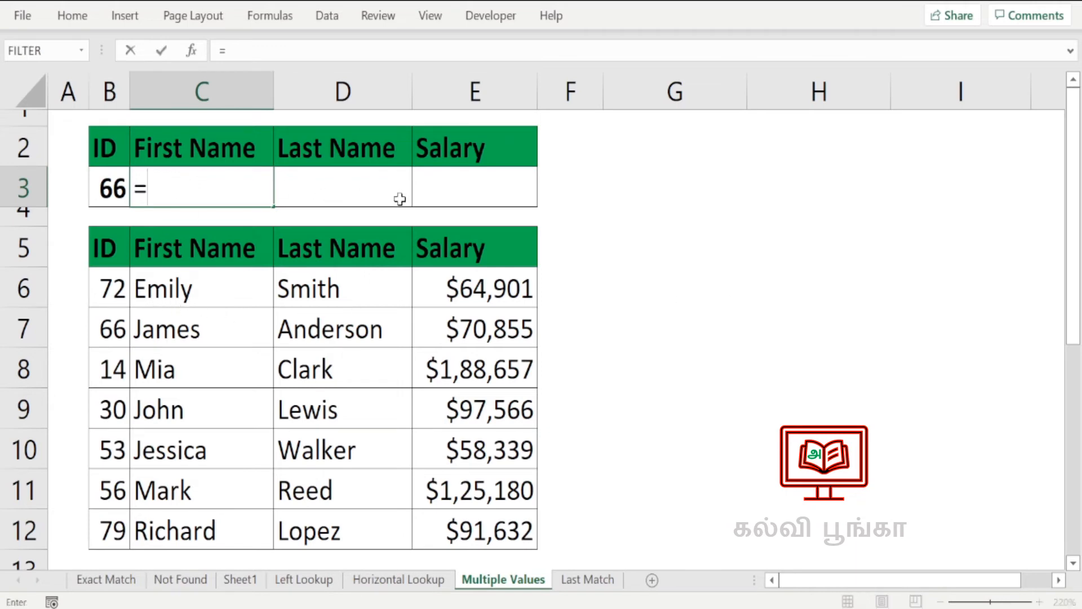
type("xl")
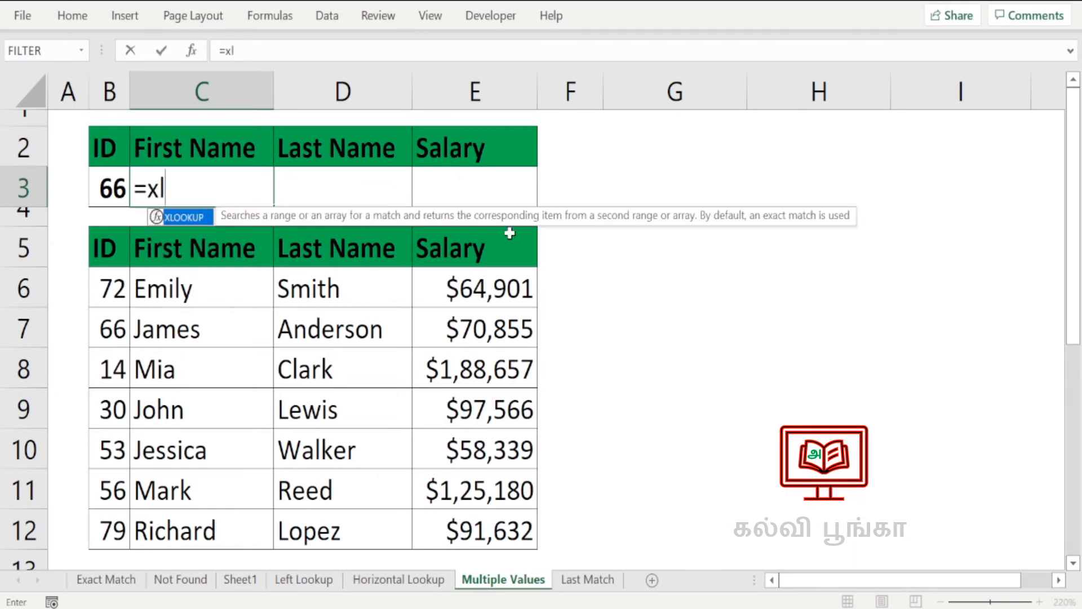
double_click(172, 218)
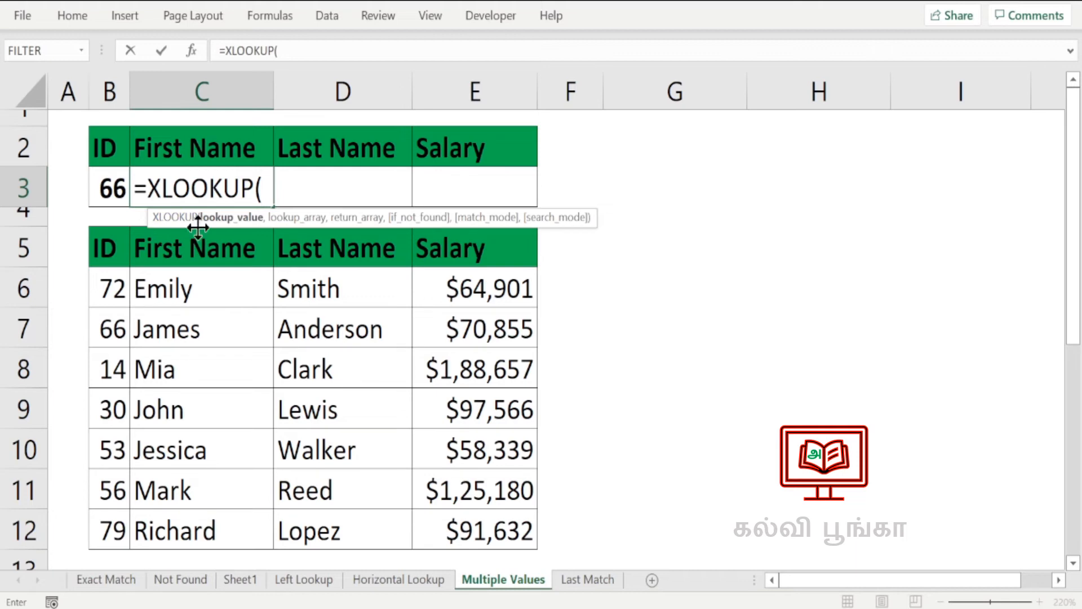
left_click(123, 188)
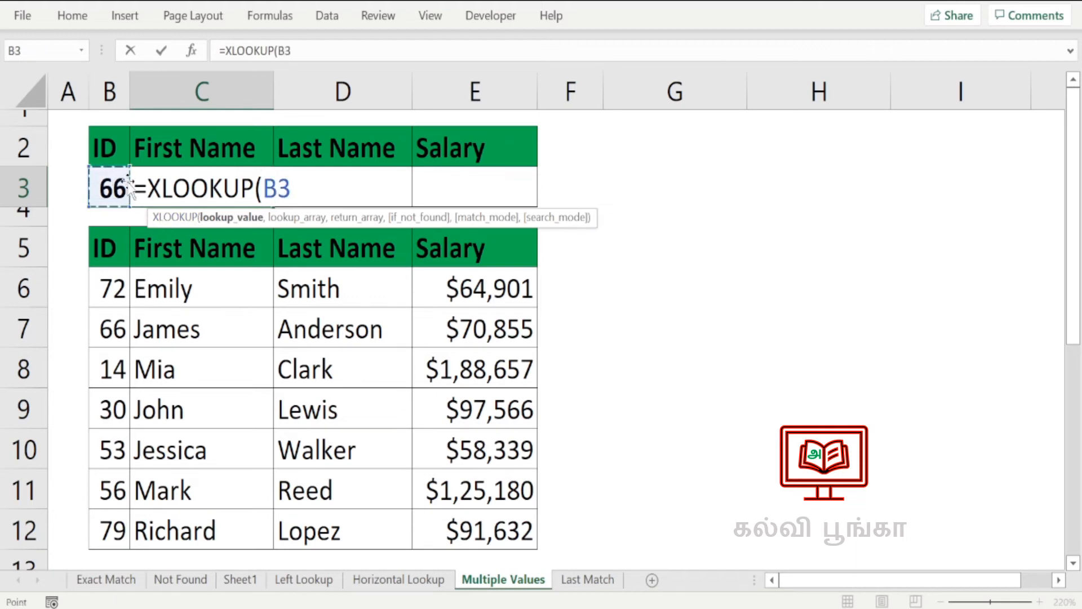
type(",")
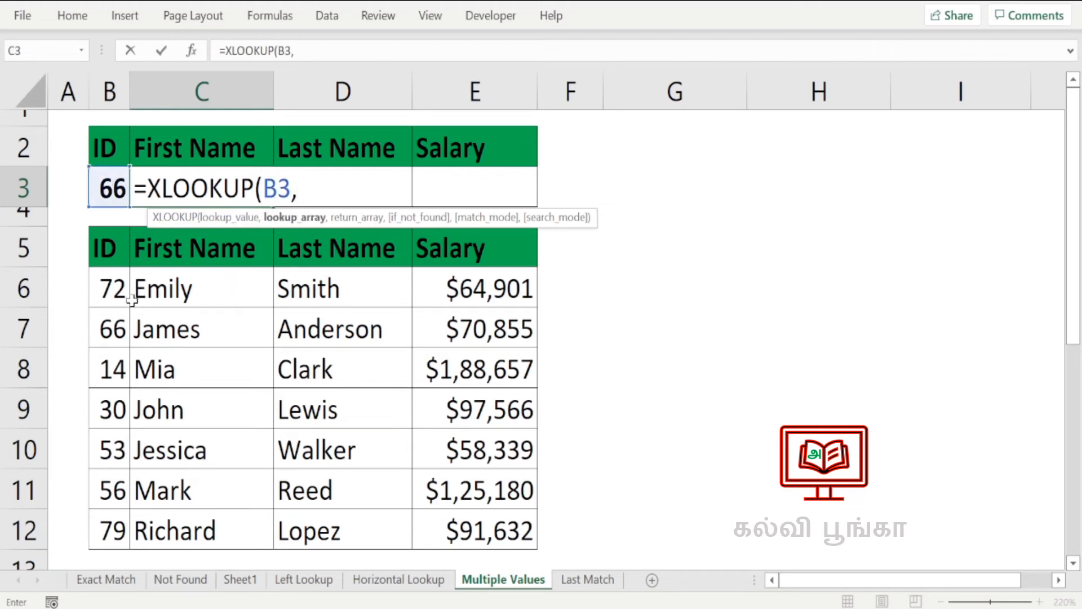
Step: Complete the C3 XLOOKUP with lookup array B6:B12 and return array C6:E12, enter it, and inspect the results across C3:E3
left_click_drag(112, 287, 124, 530)
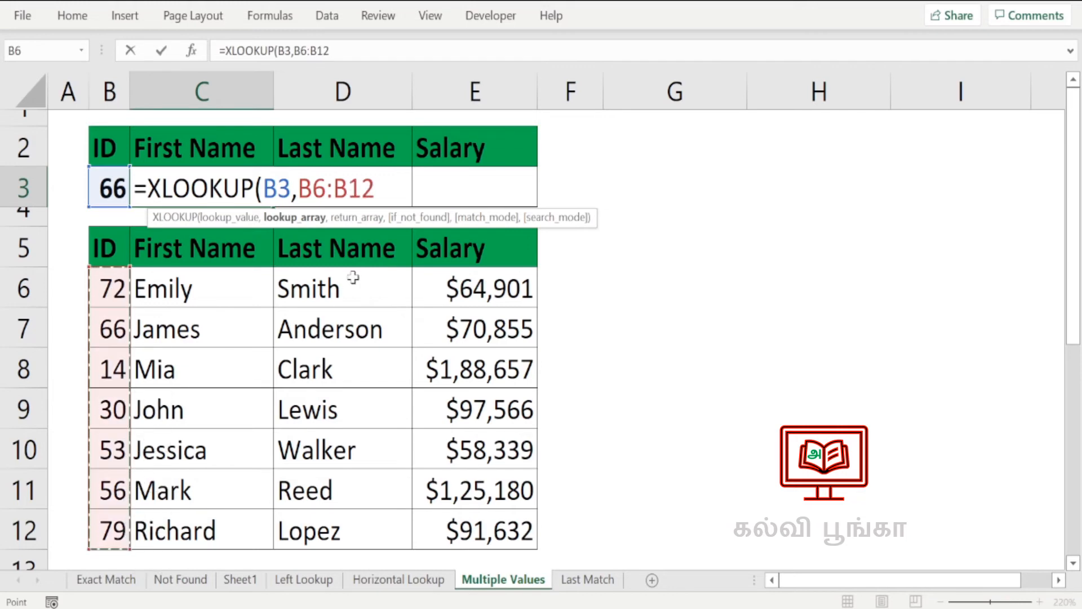
type(",")
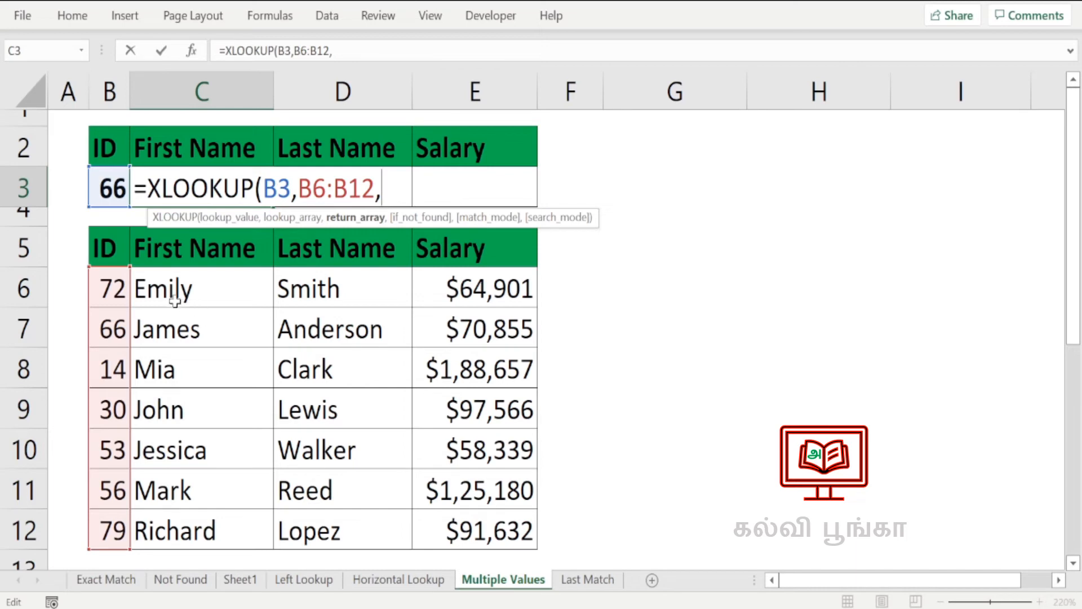
left_click_drag(165, 288, 445, 516)
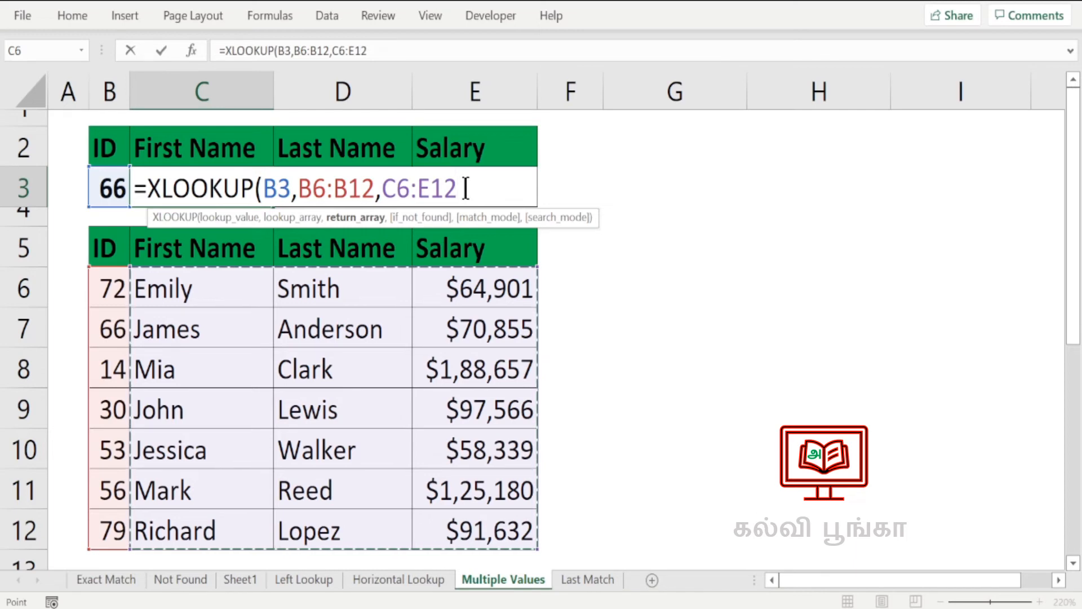
type(")")
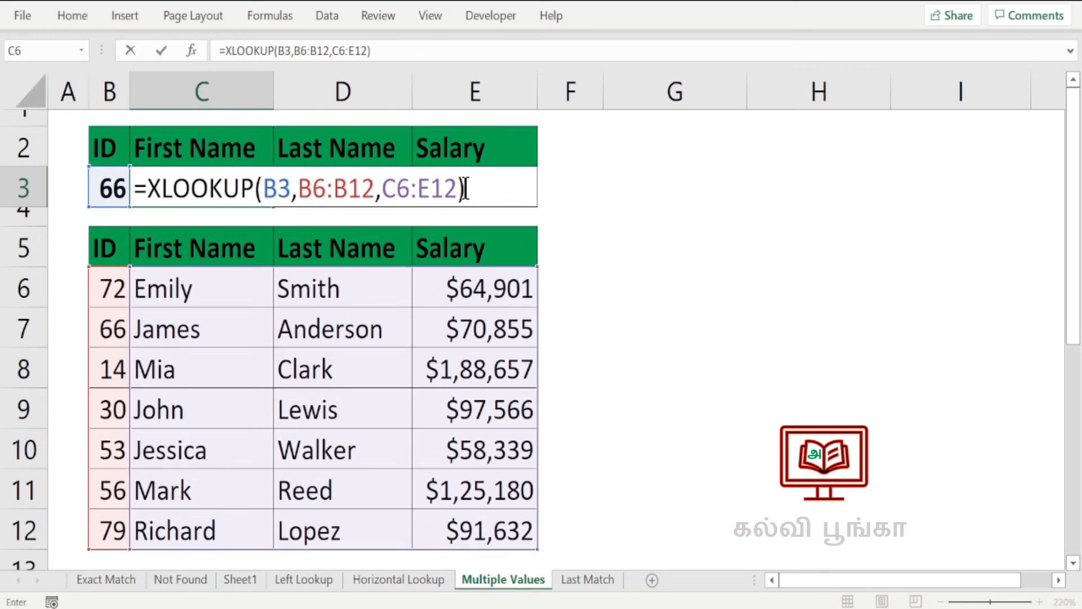
key("Return")
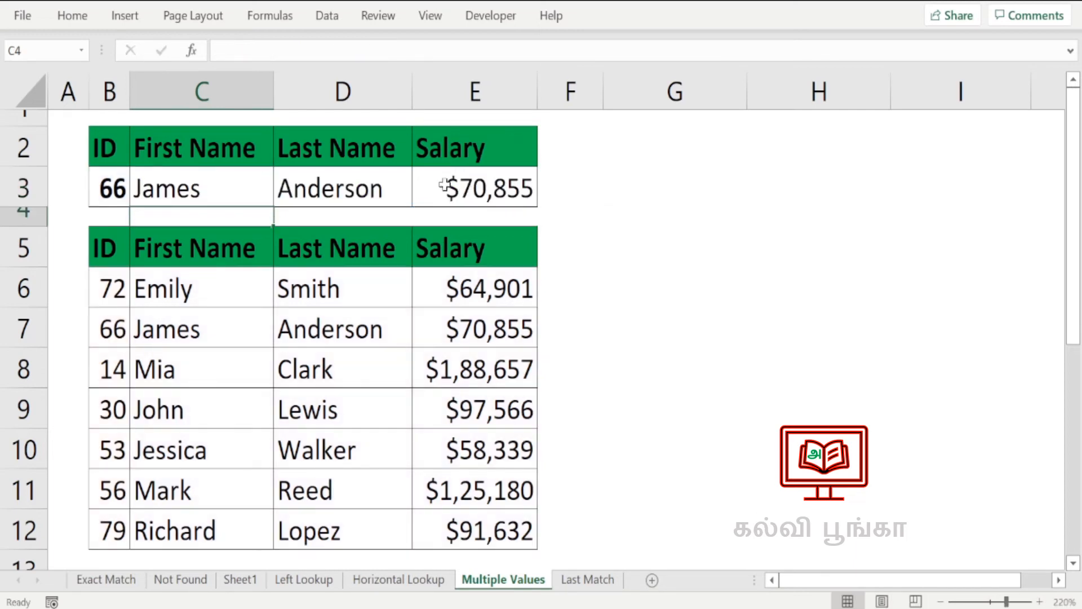
left_click(164, 189)
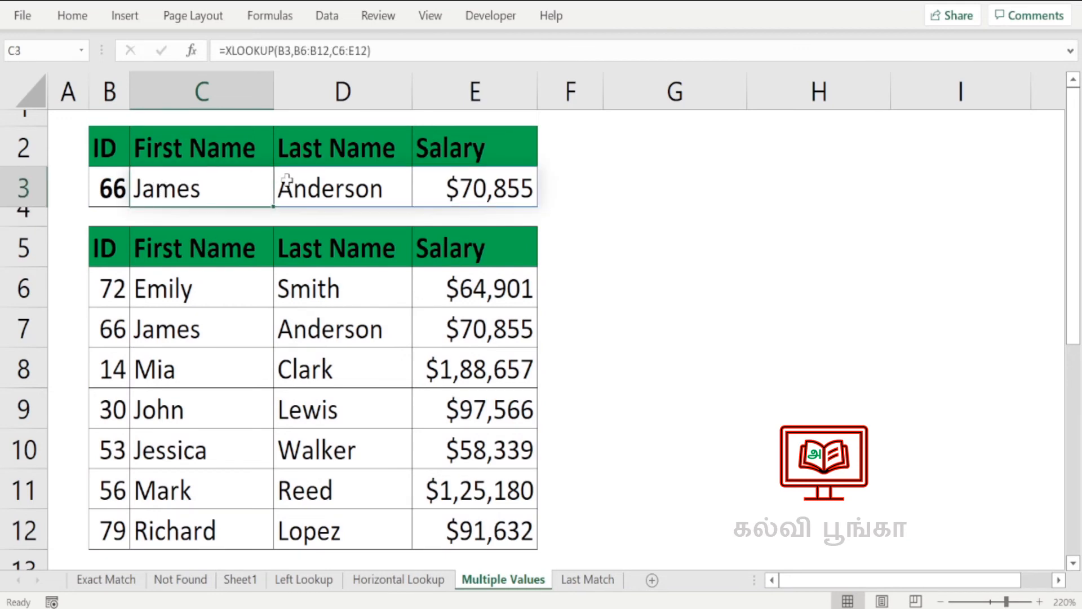
left_click(345, 188)
left_click(462, 187)
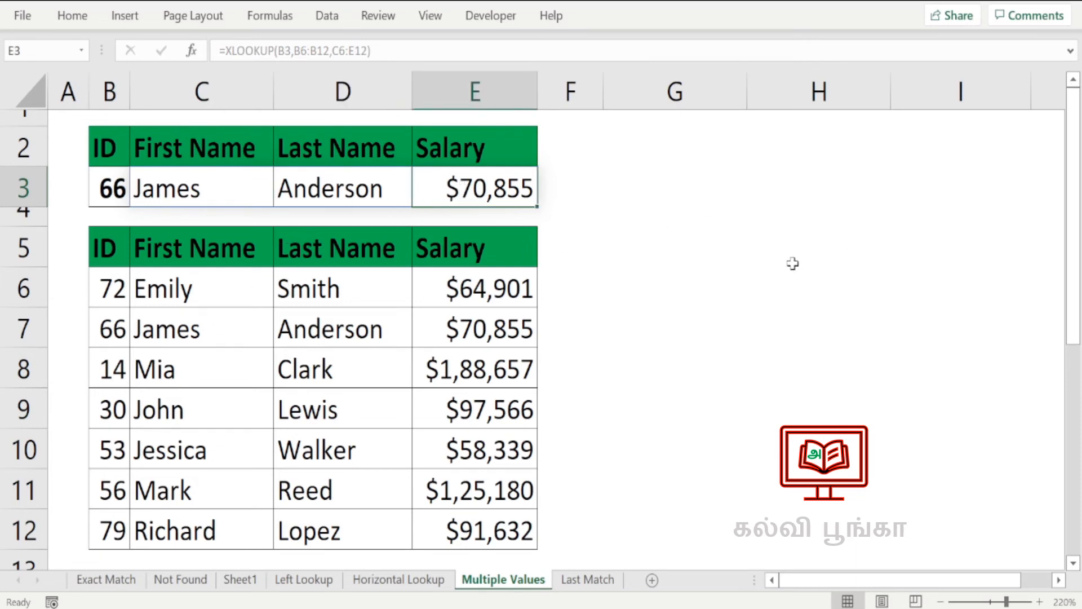
Step: On the Last Match sheet, start an XLOOKUP in G3 with lookup value G2, lookup array B3:B9 and return array D3:D9
left_click(584, 579)
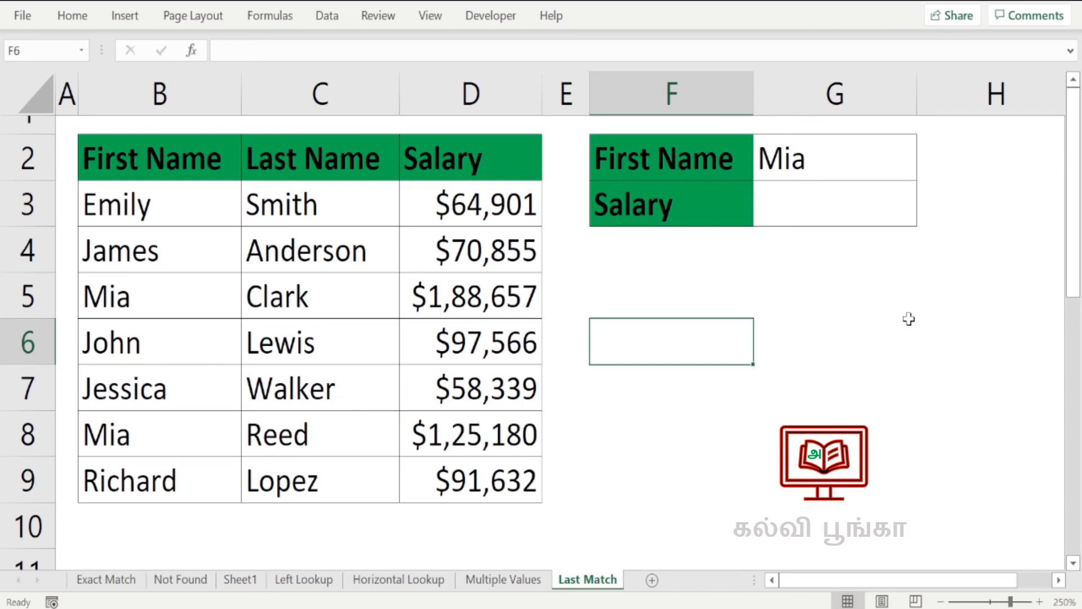
left_click(806, 204)
type("=")
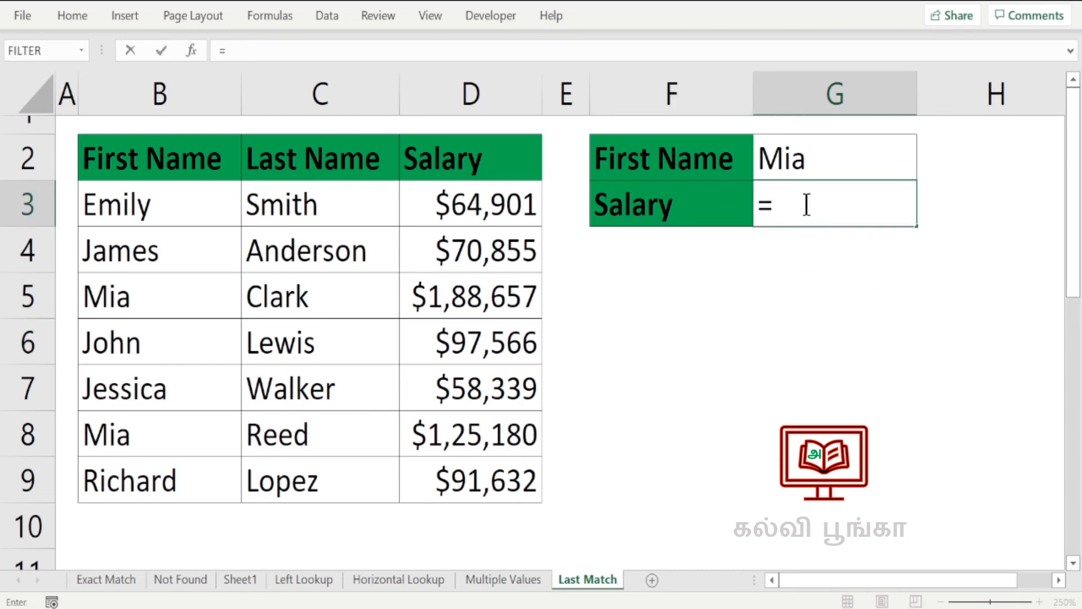
type("xl")
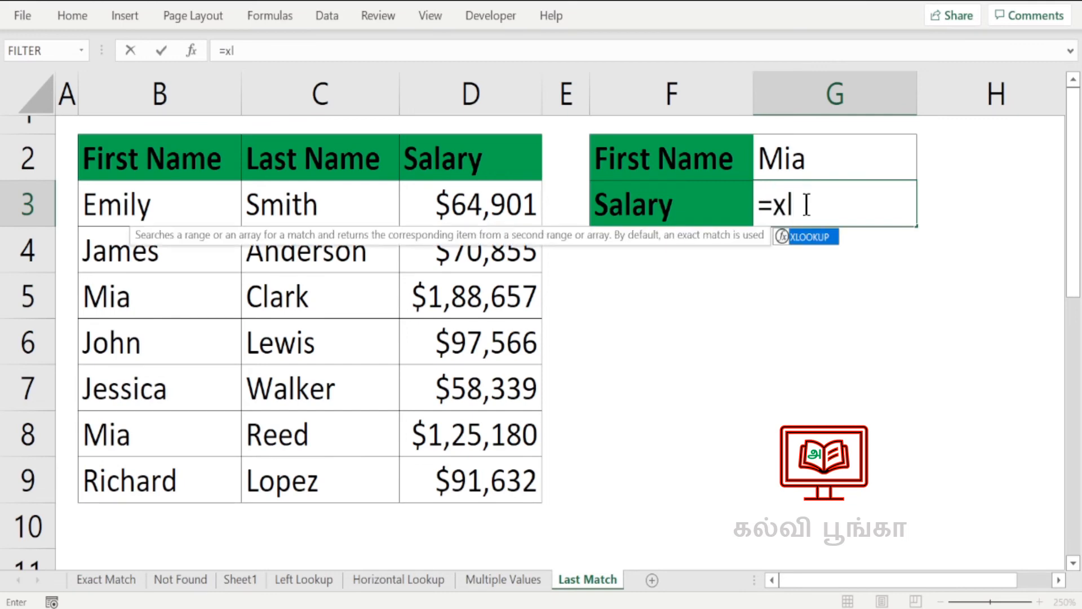
double_click(807, 236)
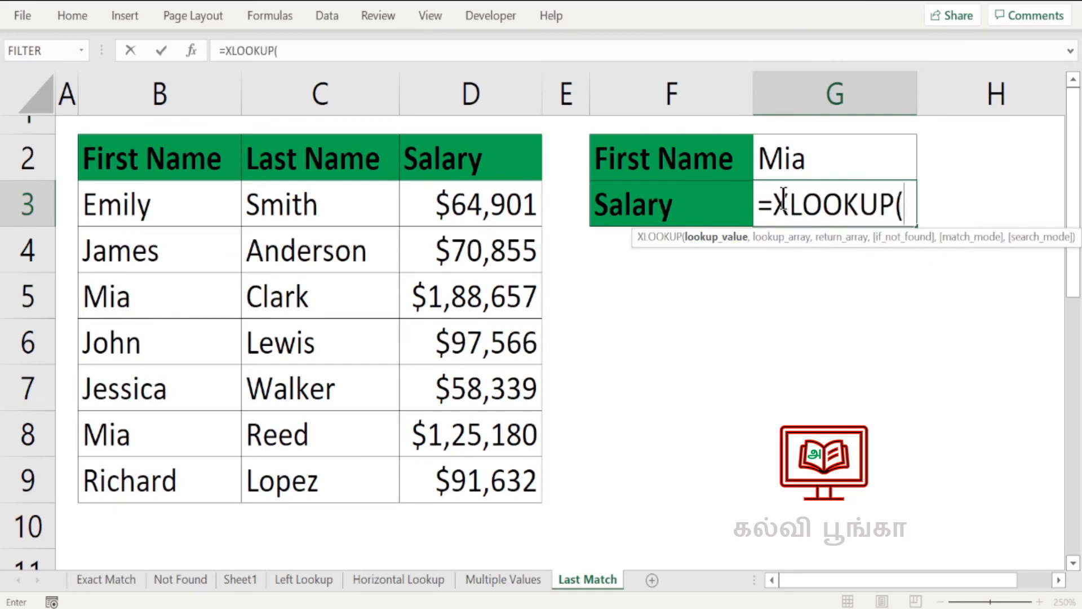
left_click(806, 158)
type(",")
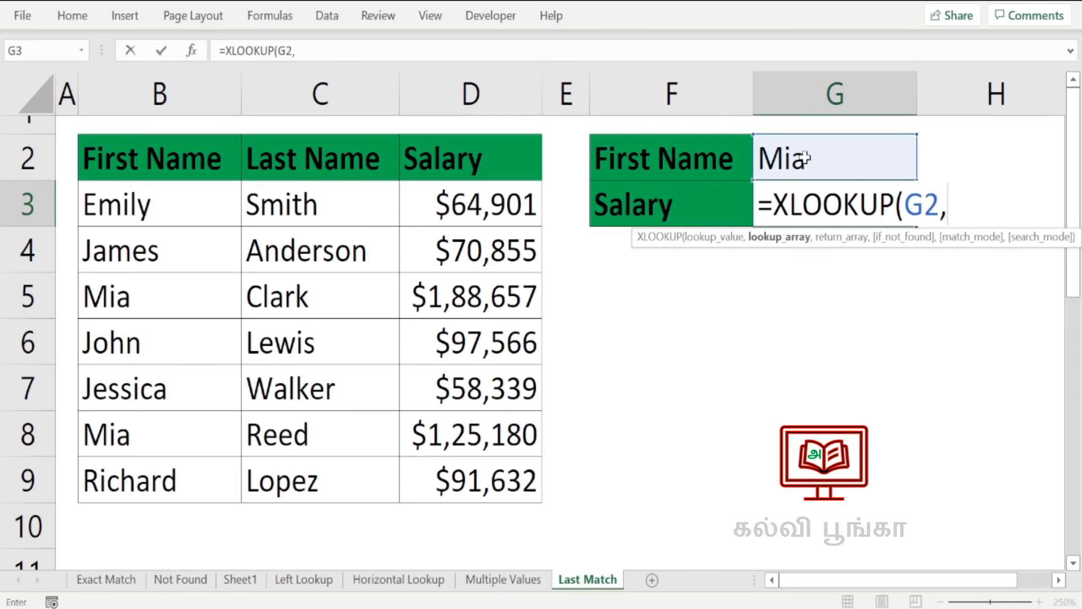
left_click_drag(120, 206, 145, 478)
type(",")
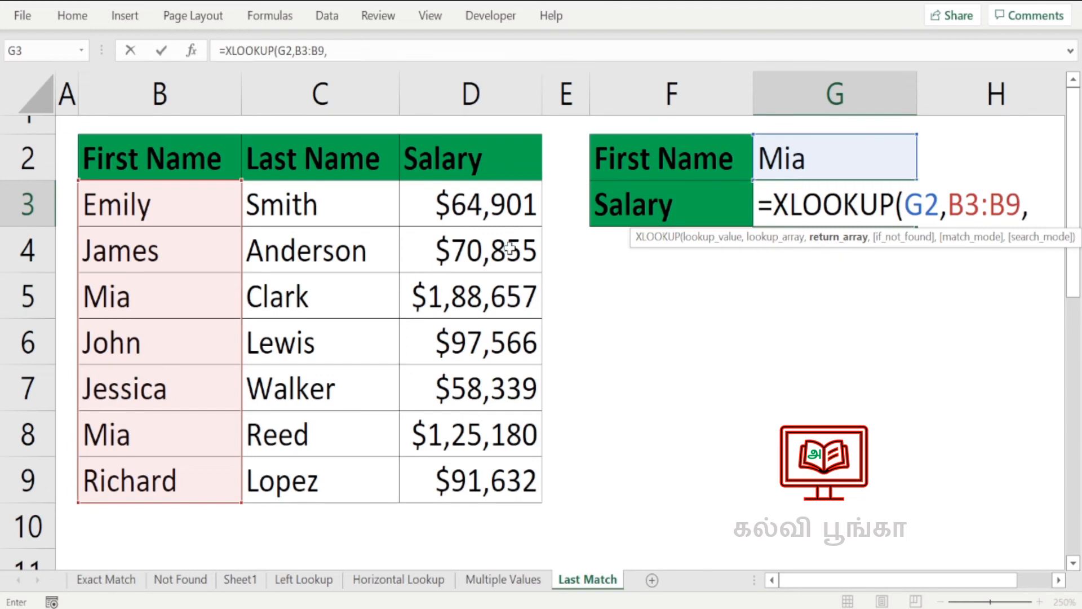
left_click_drag(462, 200, 466, 479)
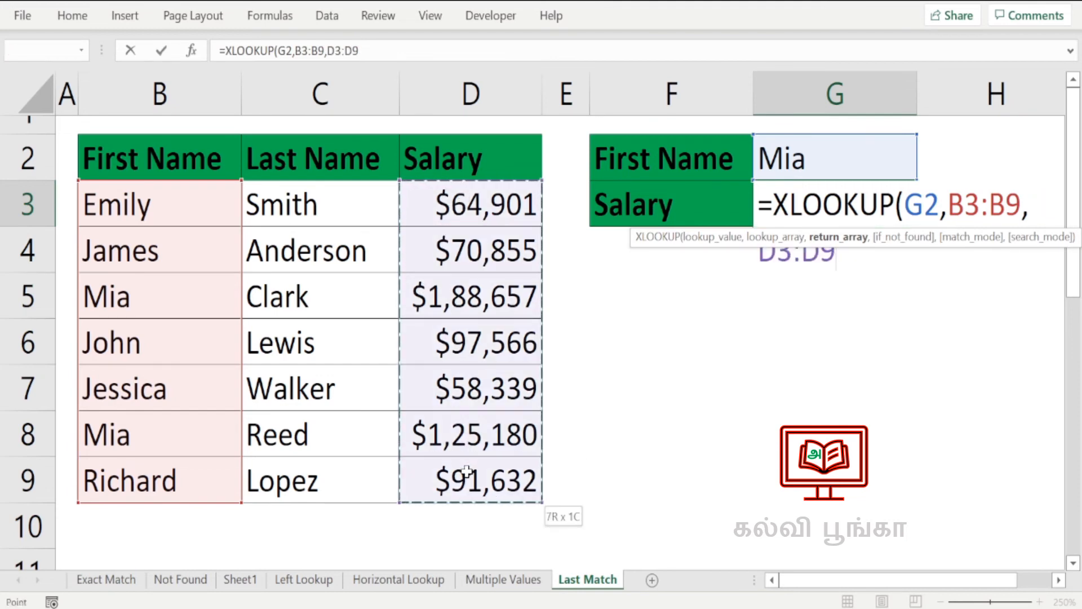
Step: Leave the not-found and match-mode arguments empty, set the search mode to -1 (last-to-first), and enter the G3 formula
type(",")
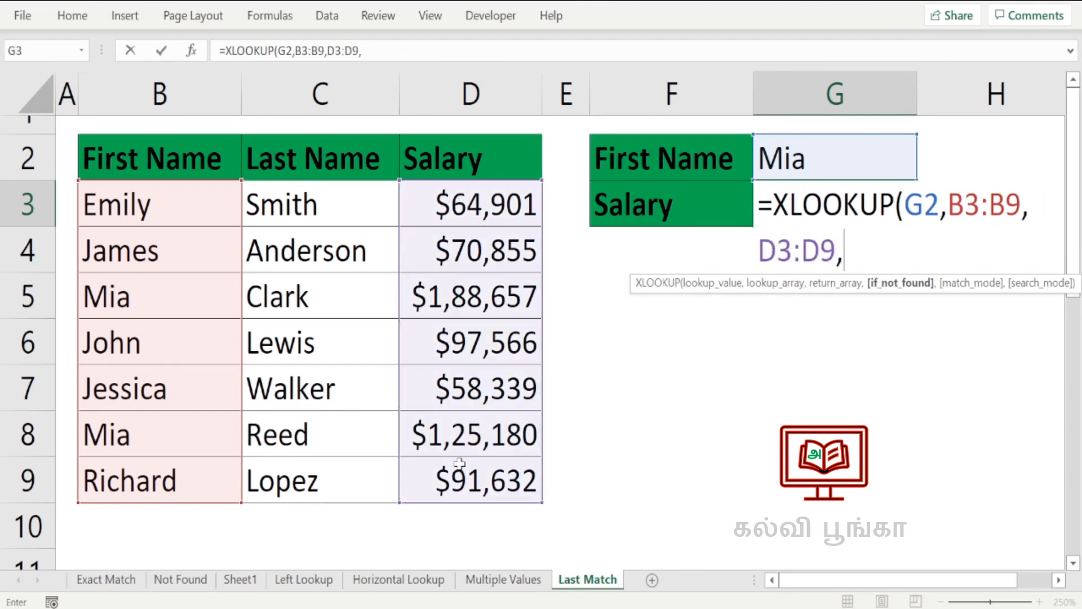
type(",")
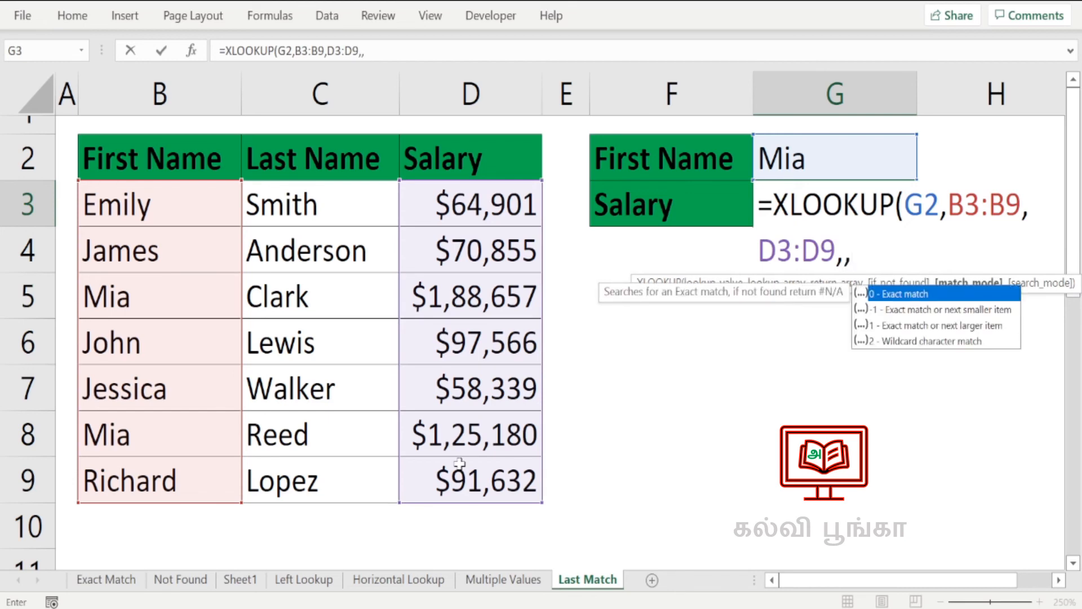
type(",")
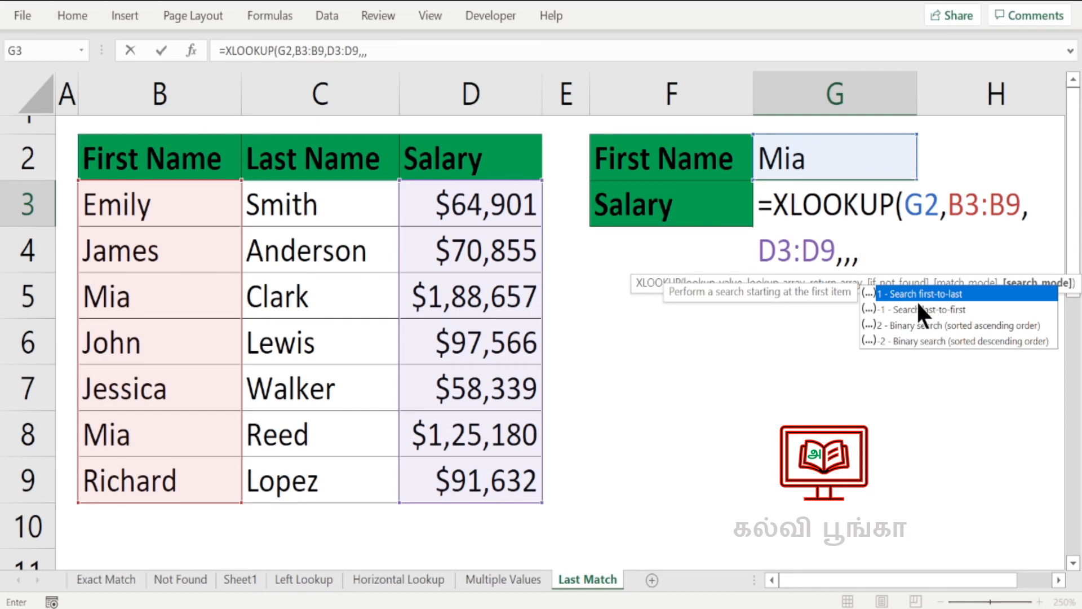
type("-1")
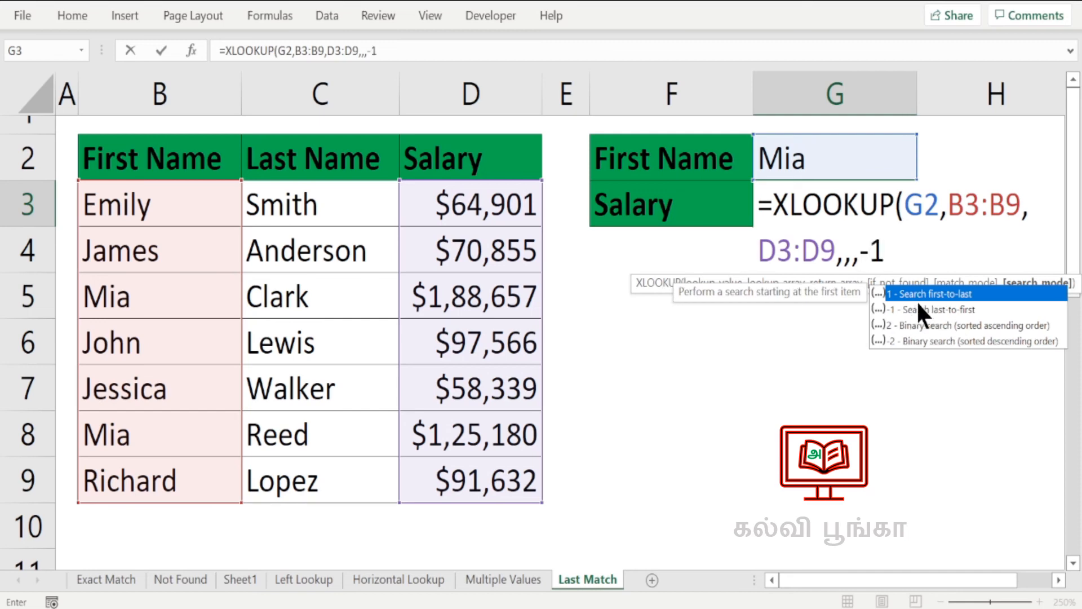
type(")")
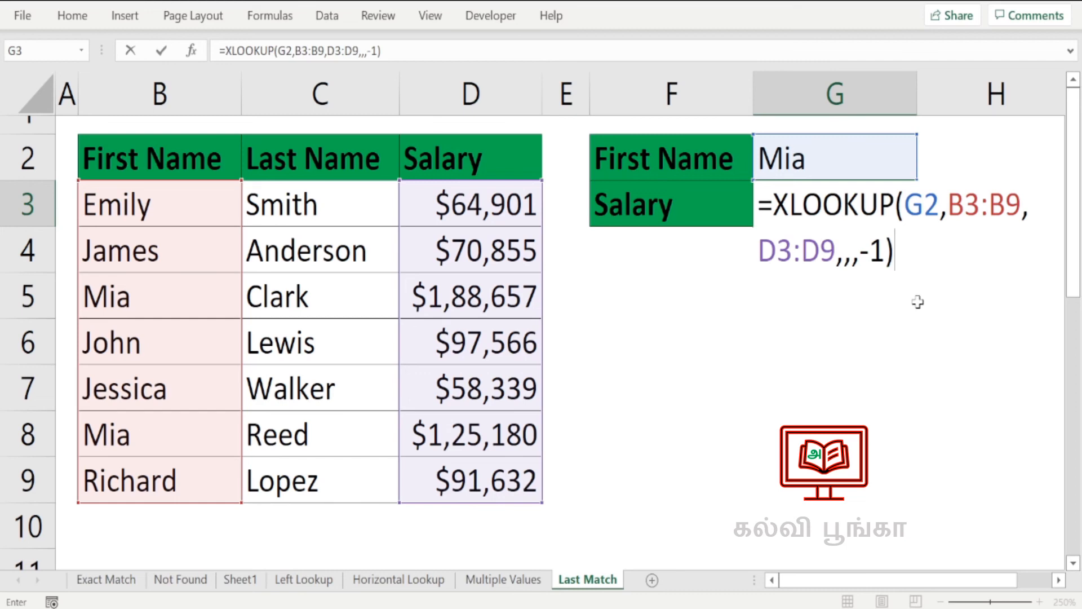
key("Return")
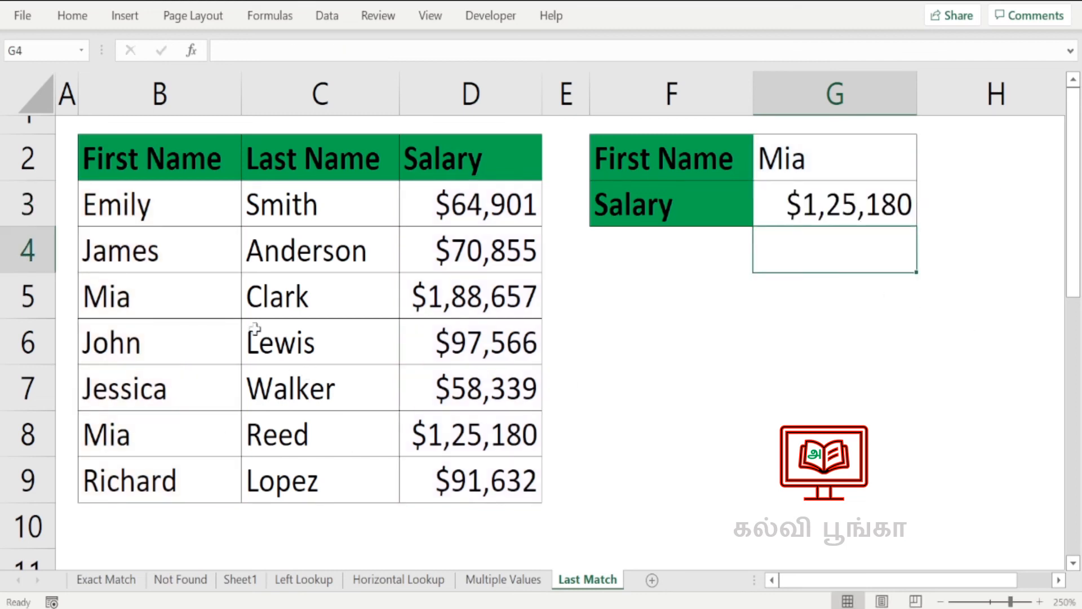
Step: Compare the two rows sharing the looked-up first name, rows 5 and 8, with the salary and search-mode argument in G3
left_click(135, 302)
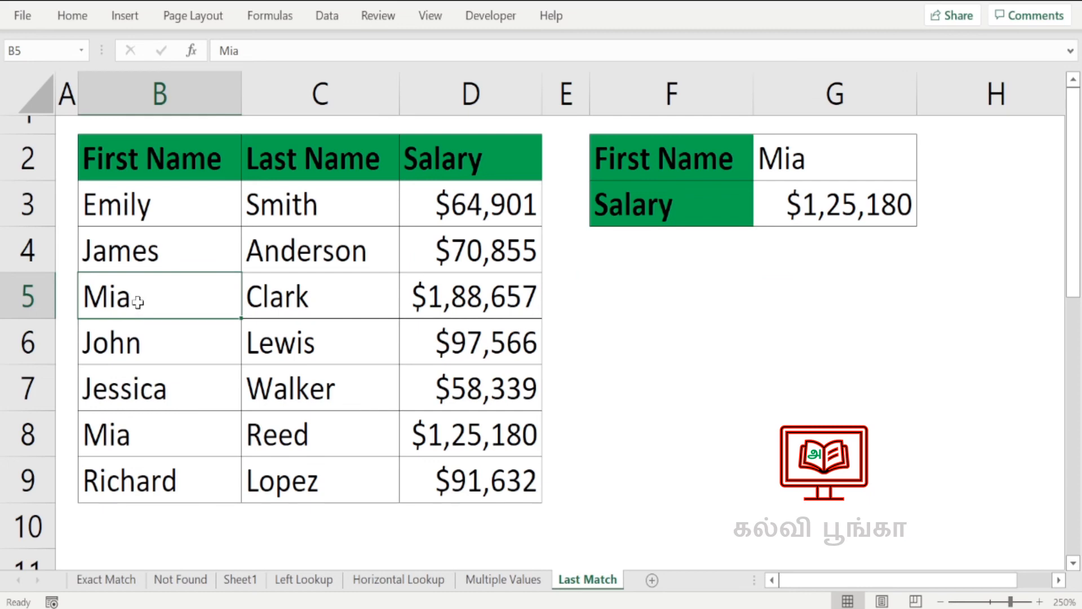
left_click(490, 297)
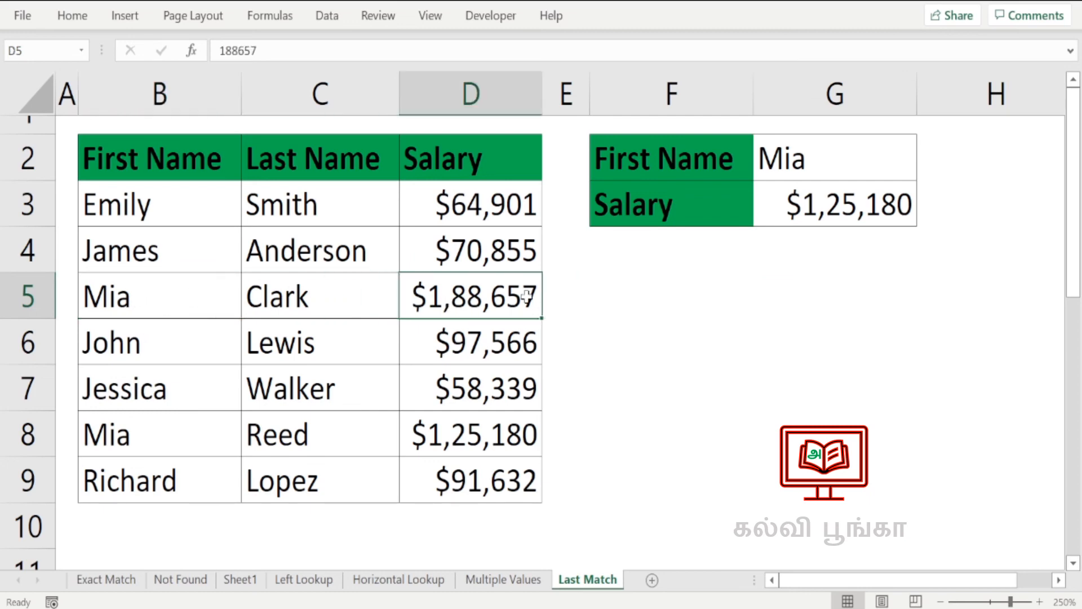
left_click(125, 435)
left_click(861, 208)
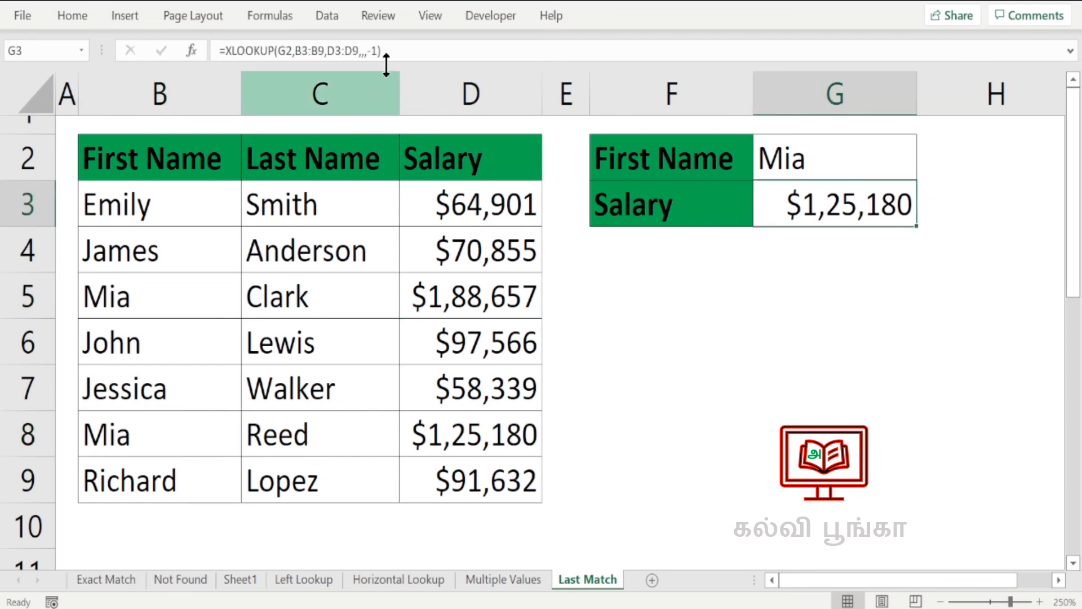
left_click(382, 51)
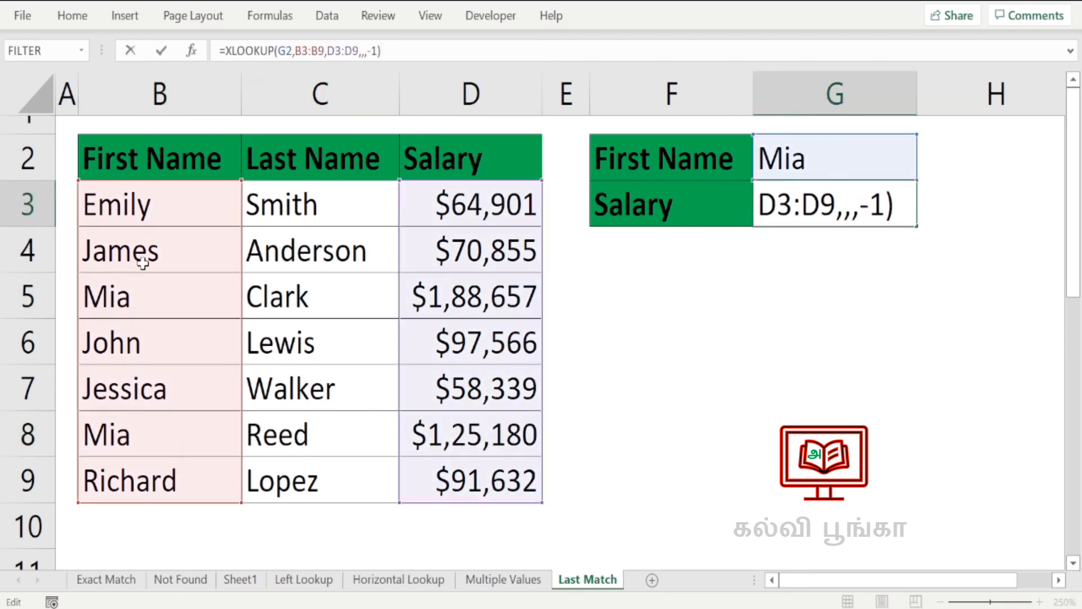
key("Return")
left_click_drag(121, 298, 472, 289)
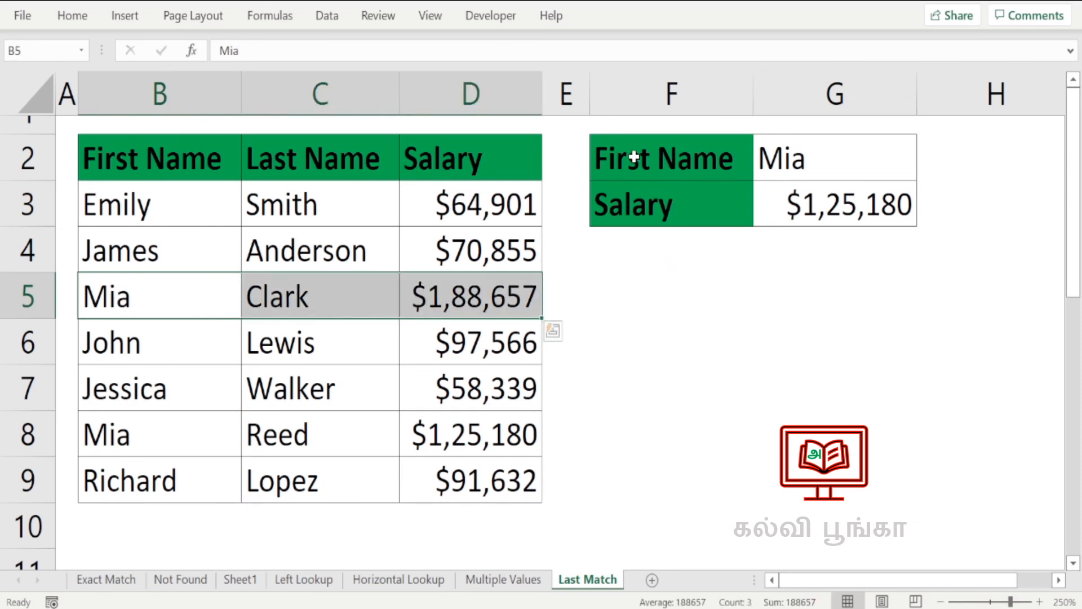
left_click(809, 190)
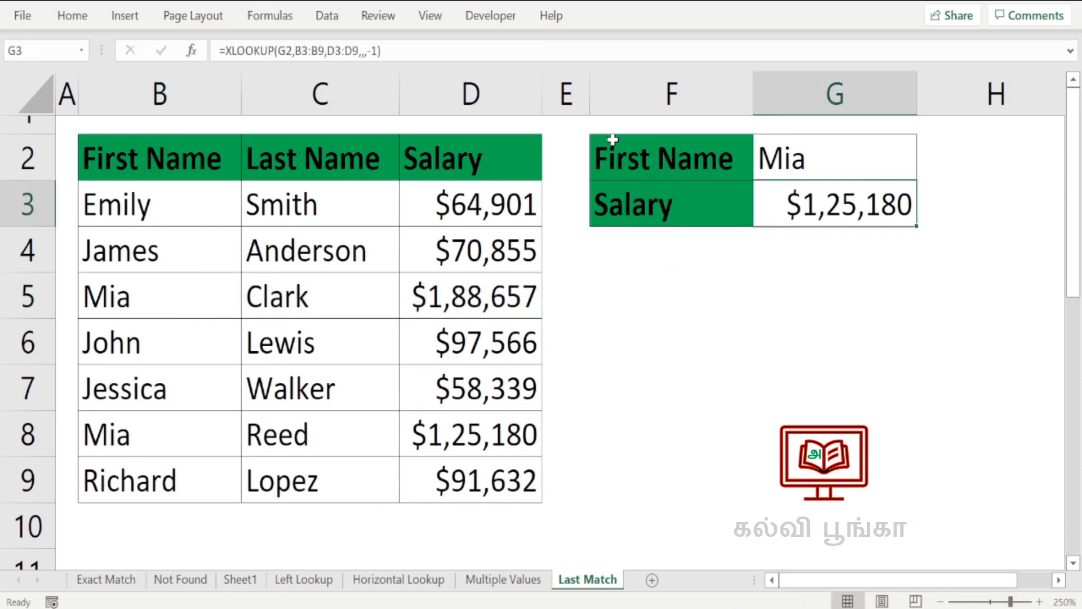
left_click(374, 50)
key("Return")
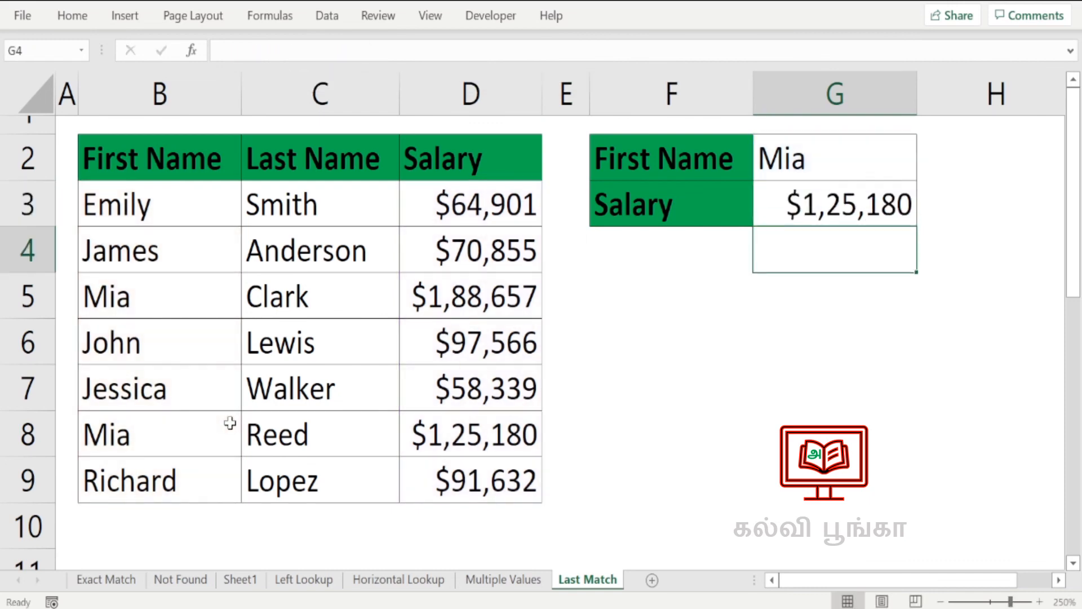
left_click(116, 527)
left_click(119, 433)
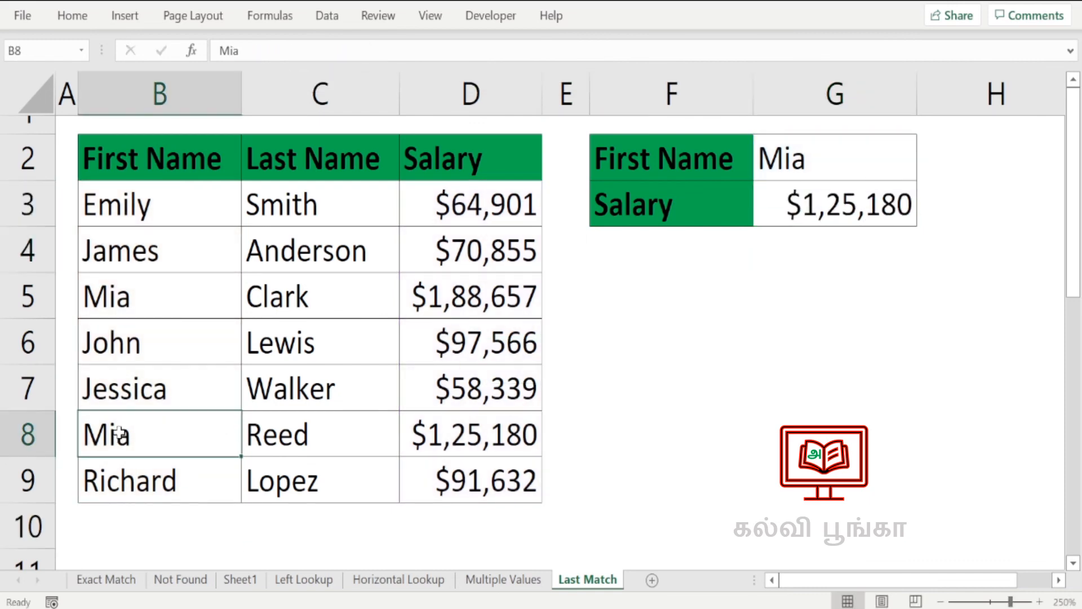
left_click_drag(134, 432, 512, 439)
Step: Change the G3 formula's search mode to 1 (first-to-last), enter it, and compare the returned salary with row 5
left_click(811, 207)
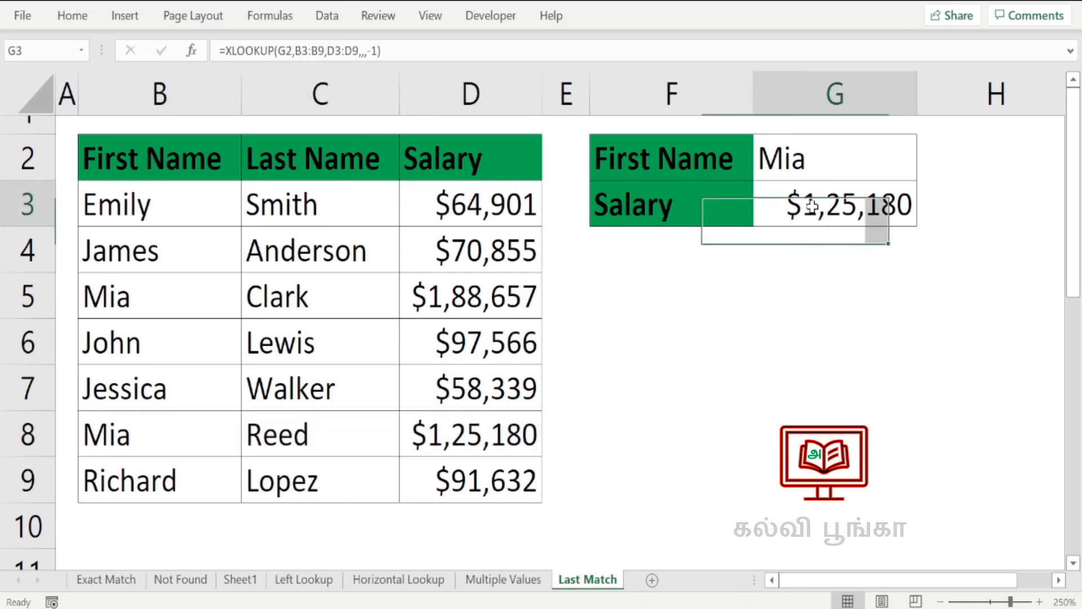
left_click(389, 50)
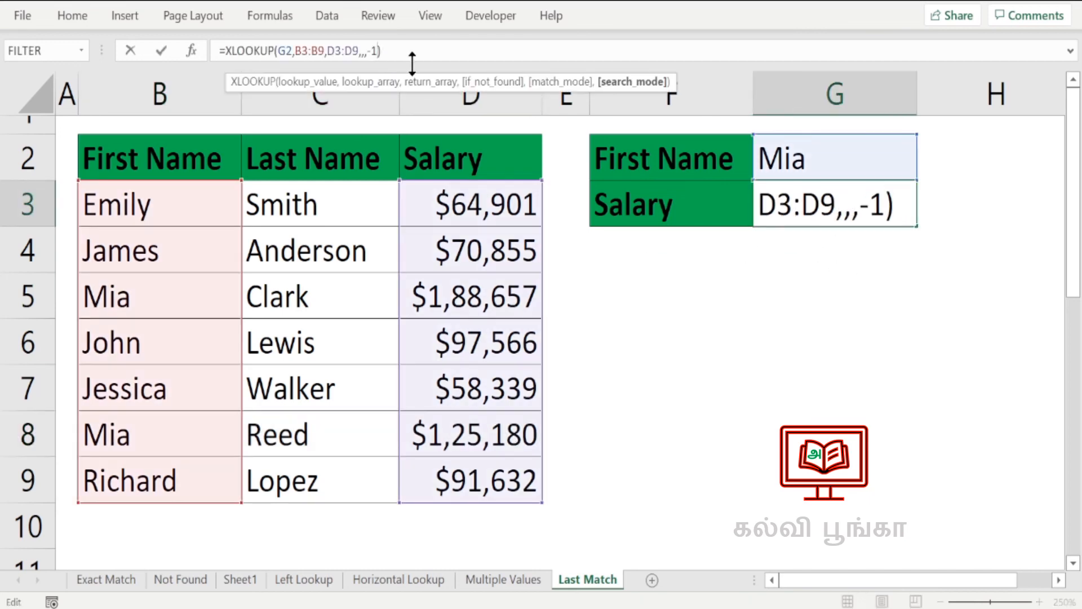
key("BackSpace")
key("BackSpace")
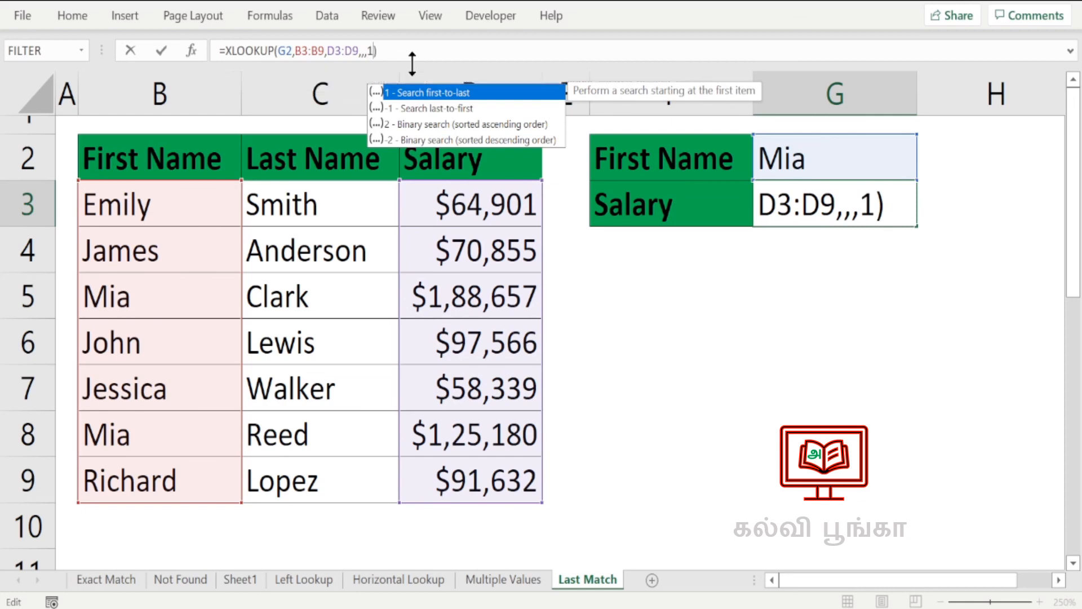
key("Return")
left_click(828, 197)
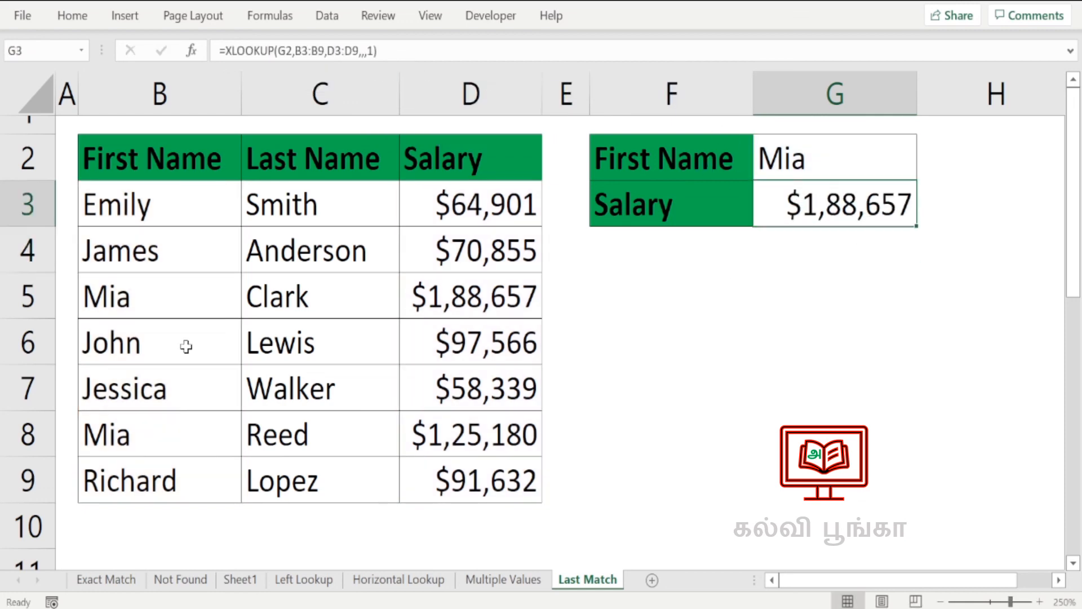
left_click_drag(130, 292, 470, 298)
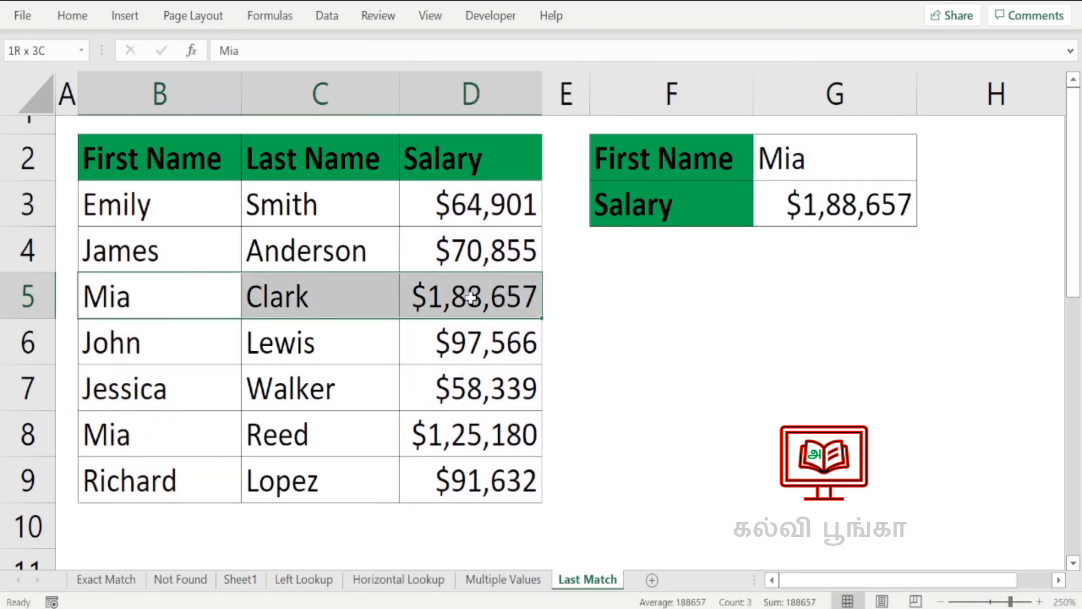
Step: Set the G3 formula's search mode back to -1 (last-to-first), enter it, and check the matching entry in B8
left_click(774, 218)
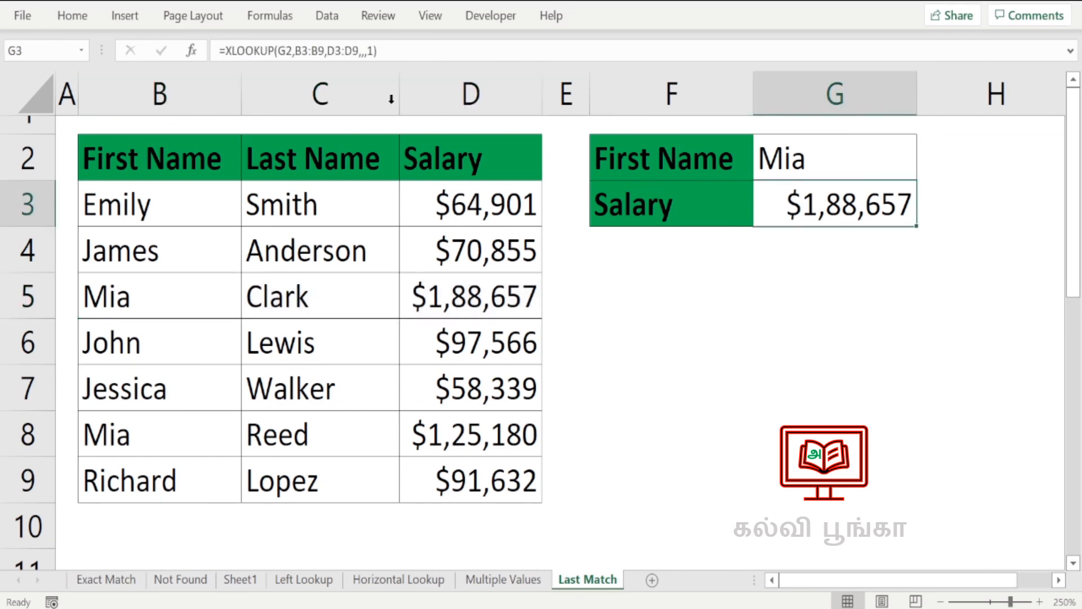
left_click(369, 51)
type("-")
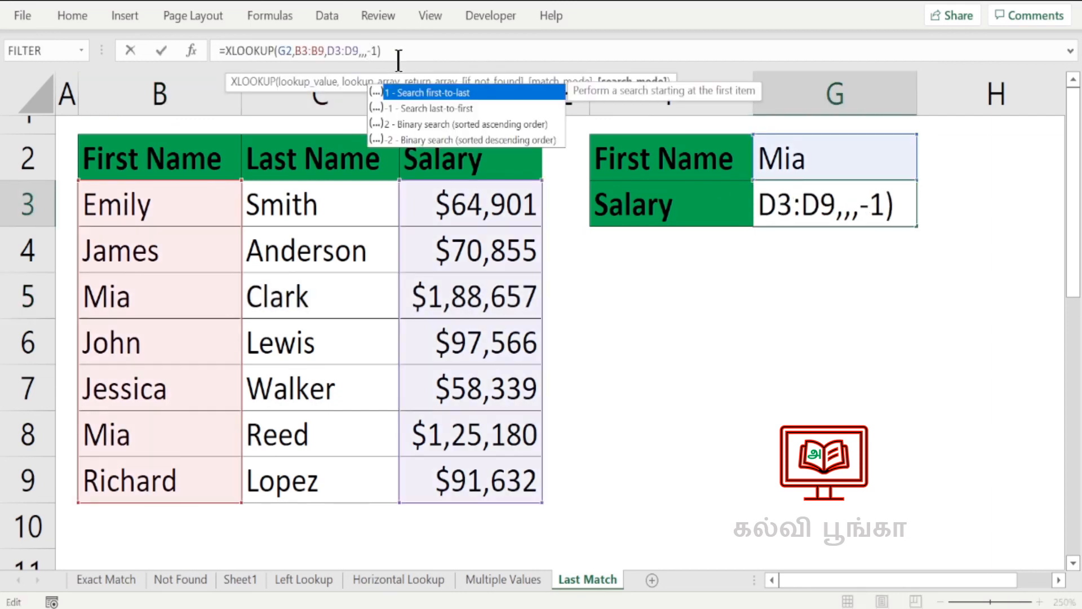
key("Return")
left_click(133, 438)
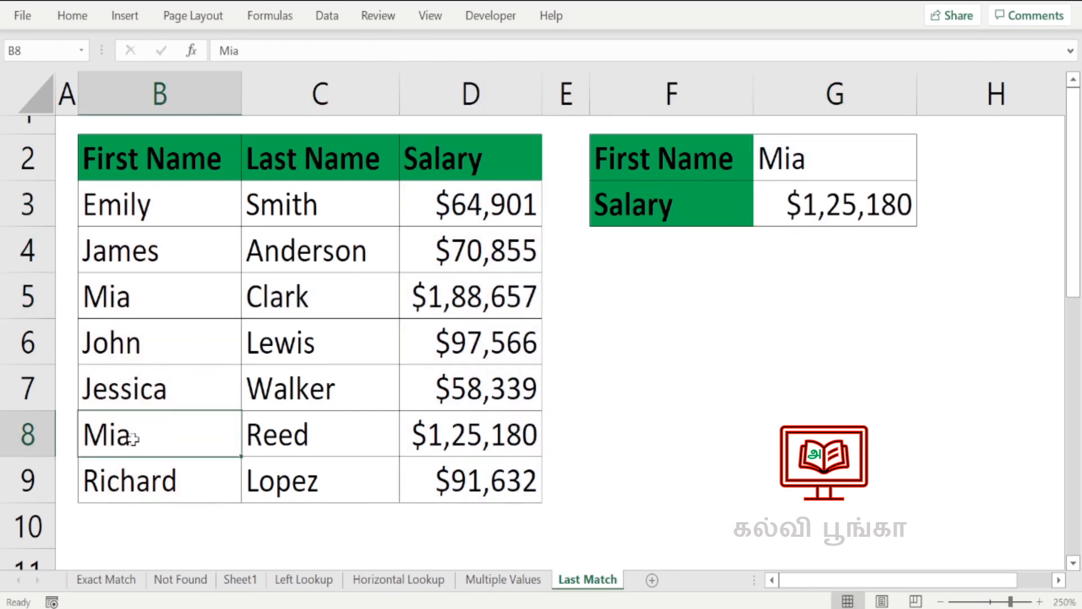
left_click(766, 295)
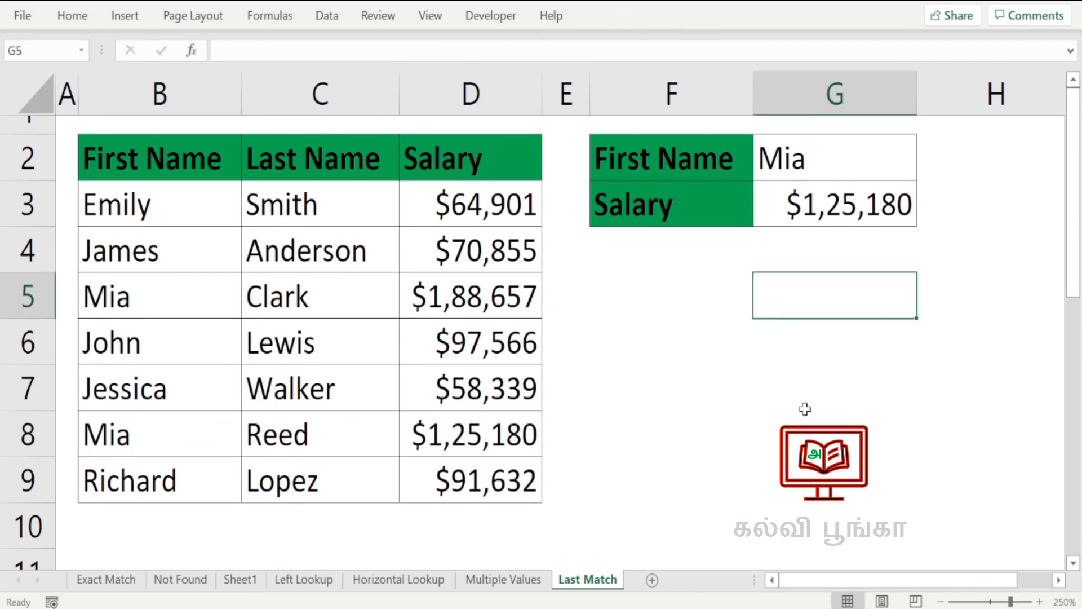